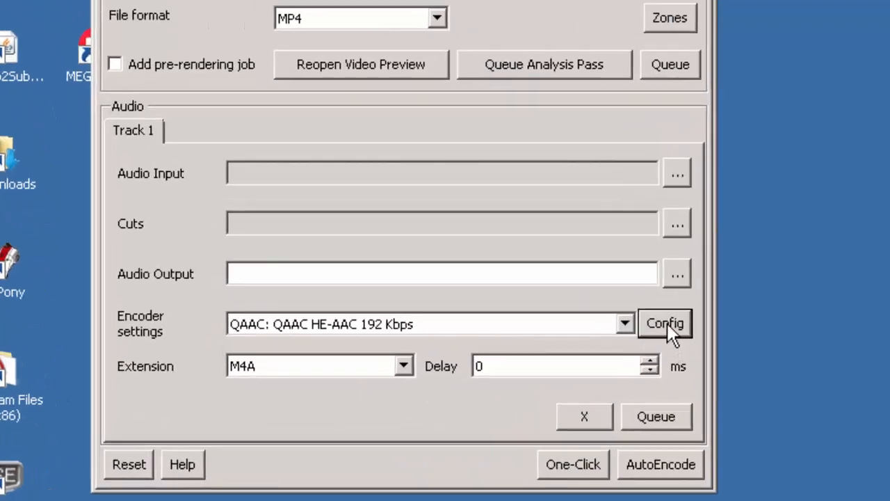
Step: Open the QAAC audio encoder configuration and choose Downmix multichannel to Stereo output and the LC-AAC profile
click(667, 324)
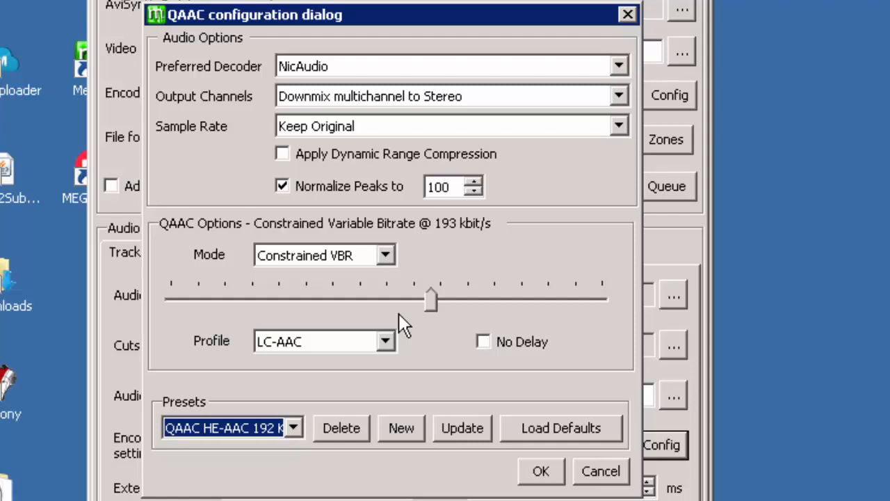
click(619, 97)
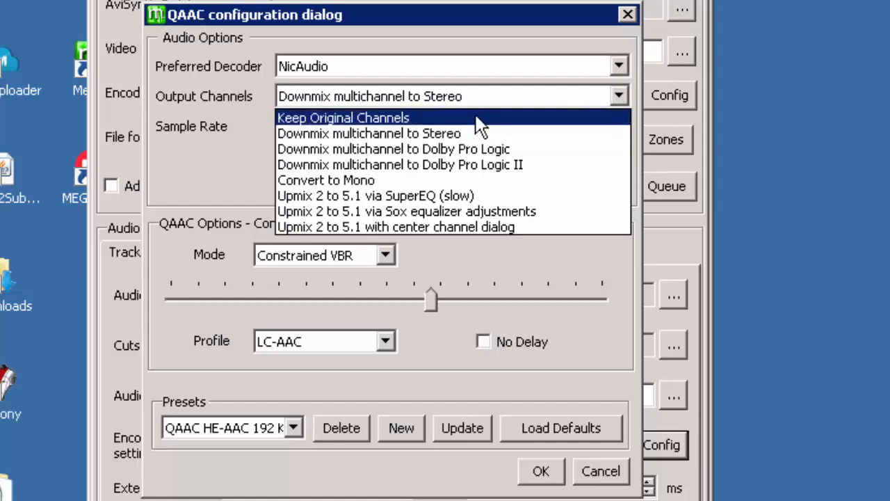
click(387, 134)
click(386, 341)
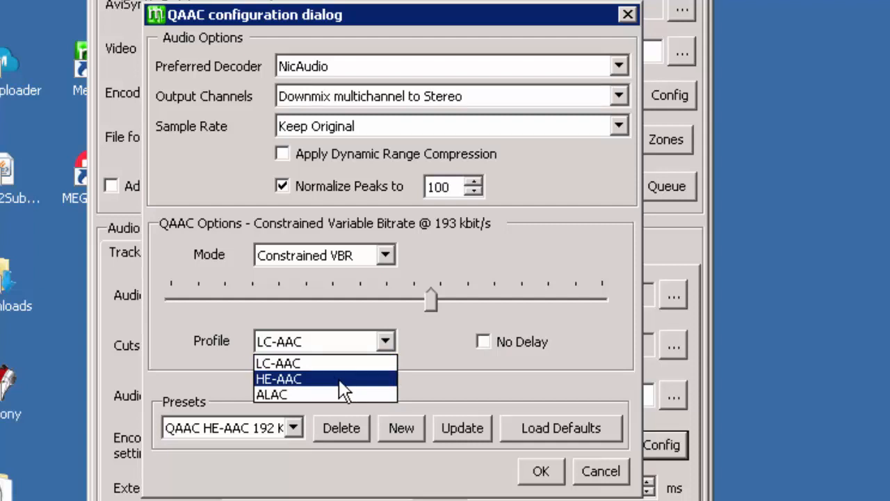
click(292, 367)
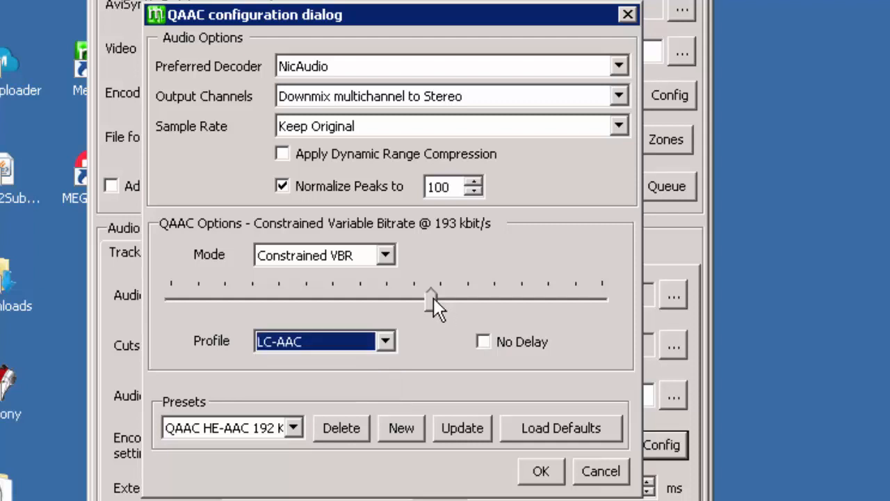
Step: Lower the constrained VBR bitrate to about 189 kbit/s, update the QAAC HE-AAC 192 preset, and close the dialog
mouse_move(431, 300)
mouse_down()
mouse_move(438, 302)
mouse_move(430, 301)
mouse_up()
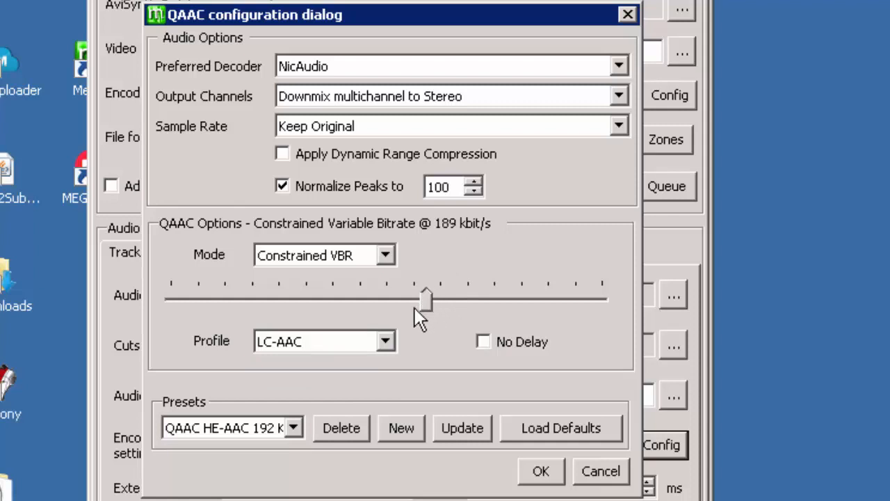
click(465, 426)
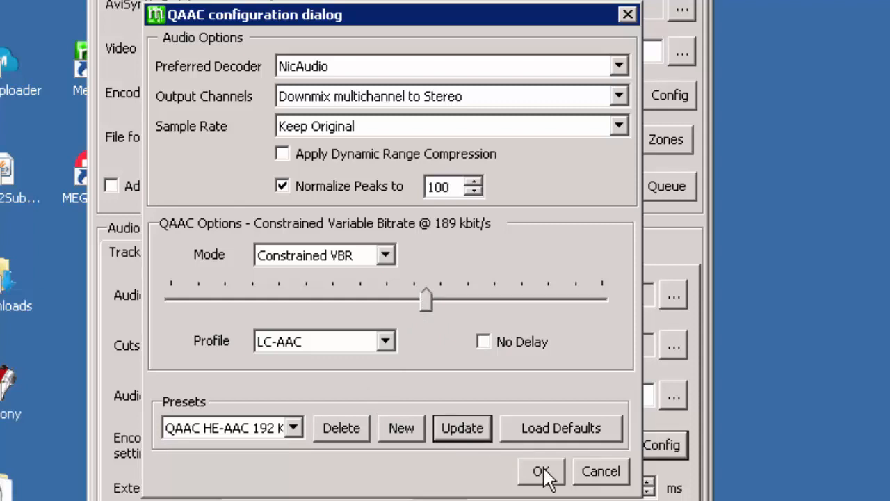
click(393, 426)
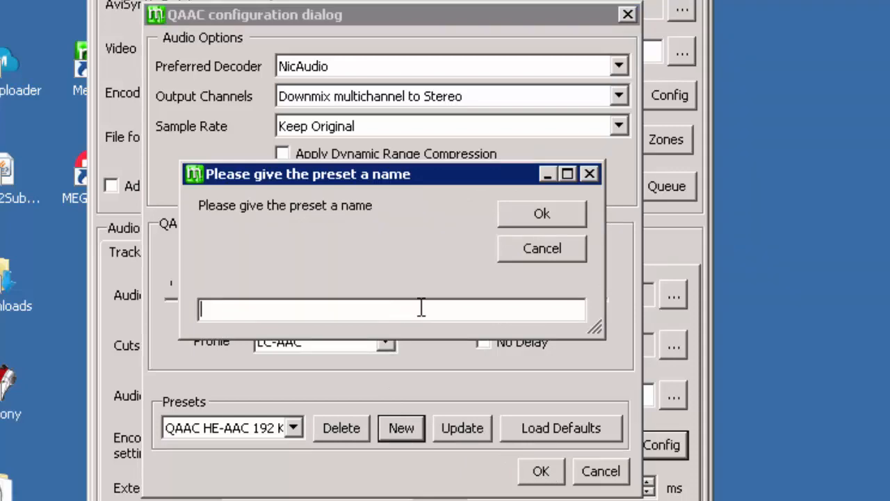
click(518, 254)
click(543, 473)
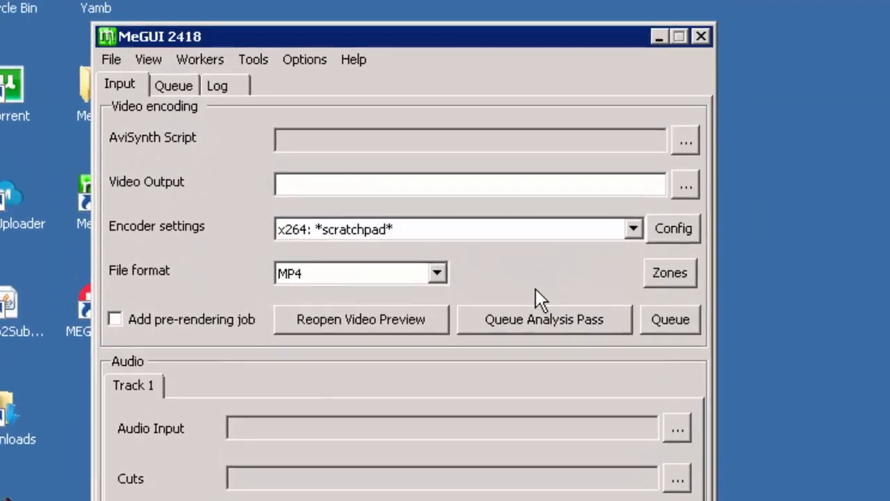
Step: Open the AviSynth script creator and the configuration of its Correct Image profile
click(302, 60)
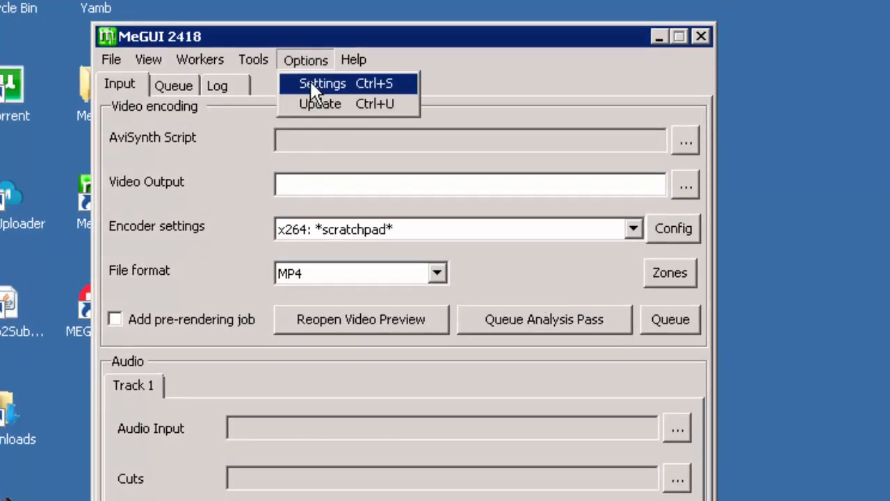
click(255, 61)
click(300, 191)
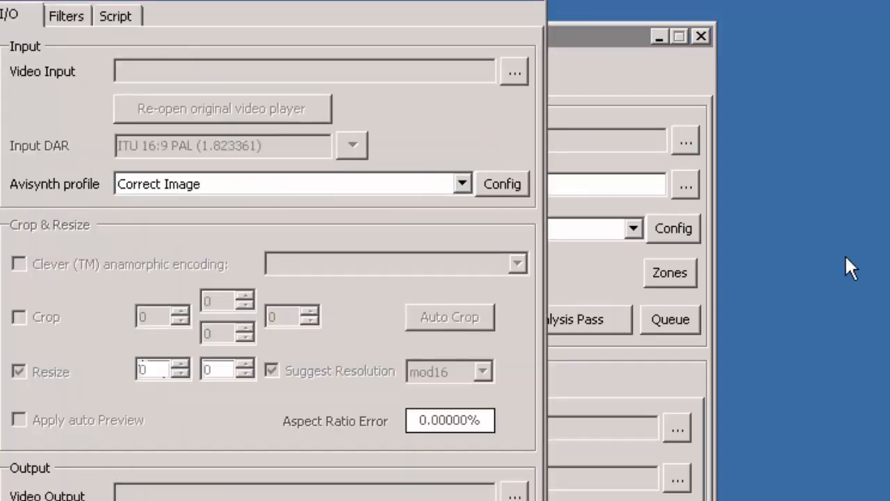
click(505, 186)
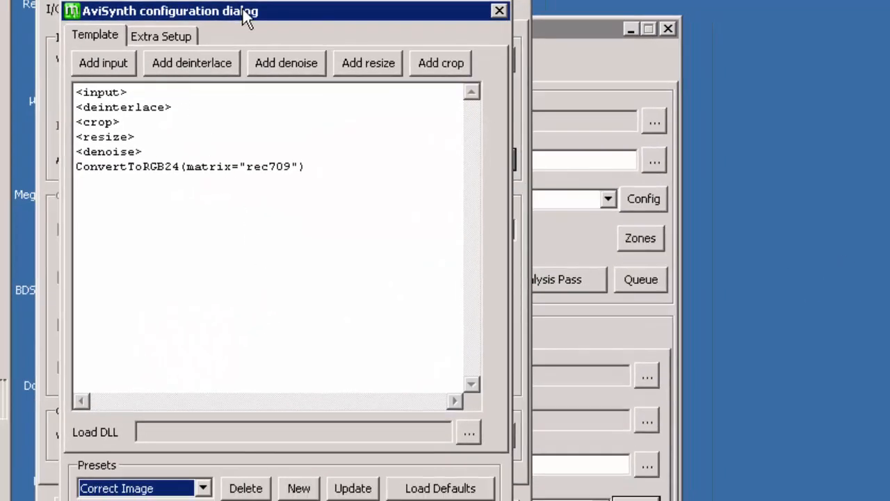
drag(503, 98, 504, 101)
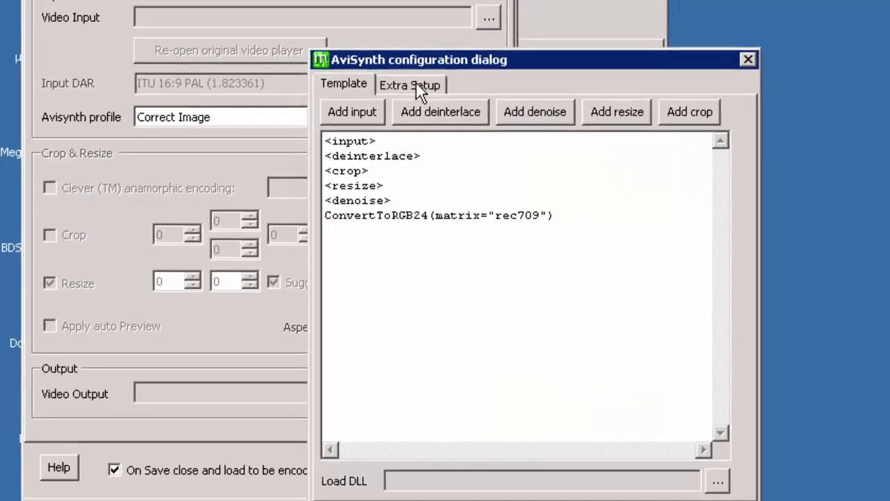
Step: Inspect the Extra Setup resize filter and the MOD value used for resizing
click(428, 126)
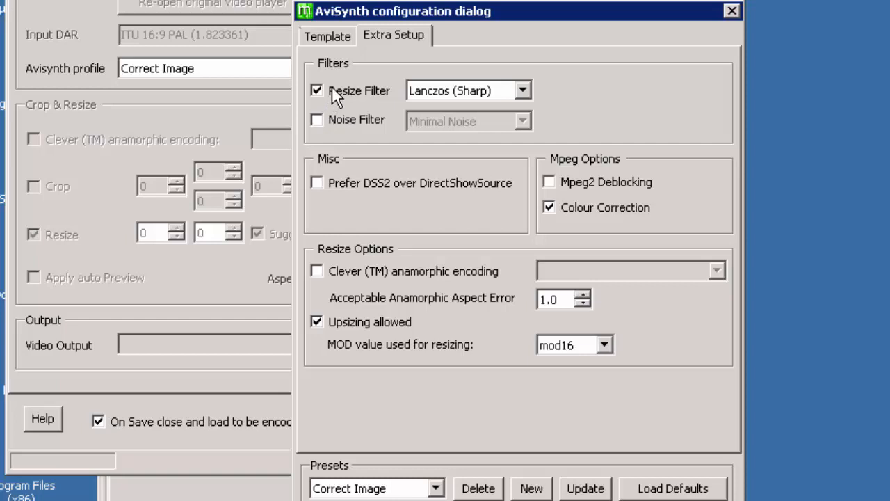
click(525, 90)
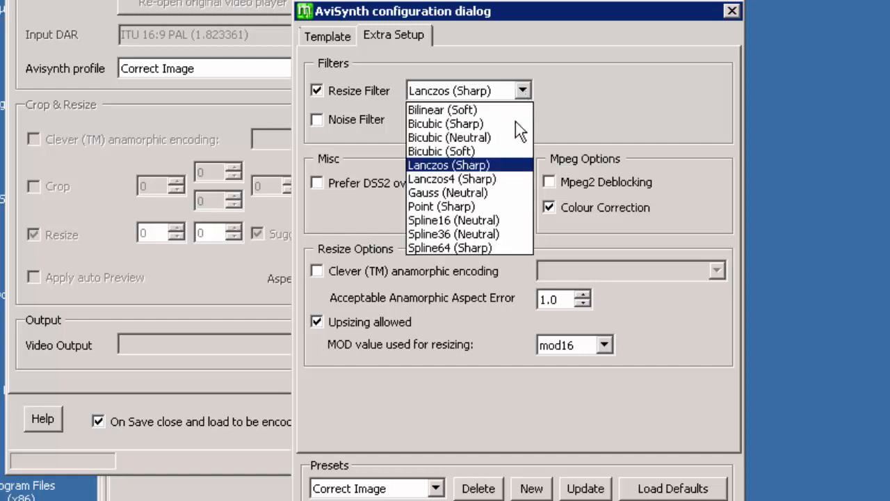
click(454, 167)
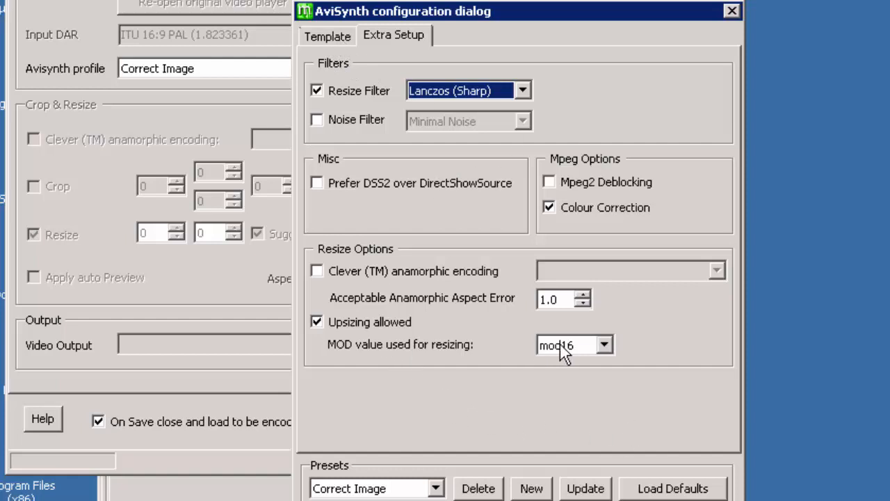
click(605, 345)
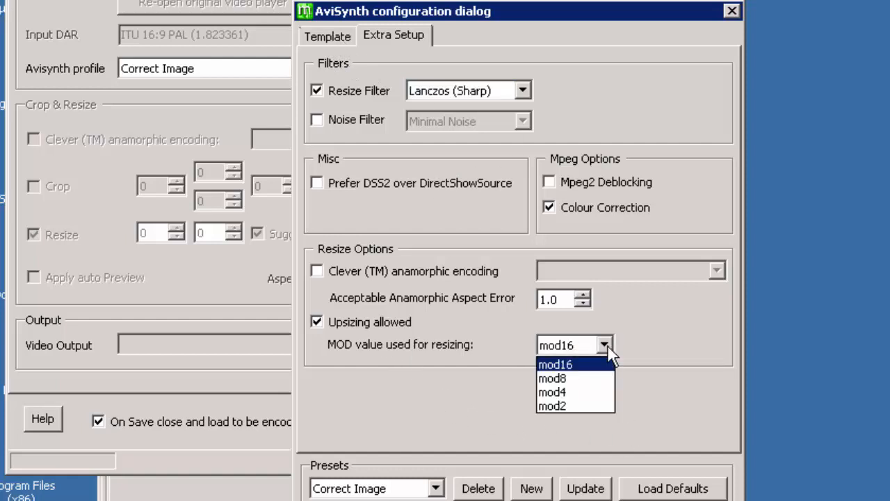
click(607, 346)
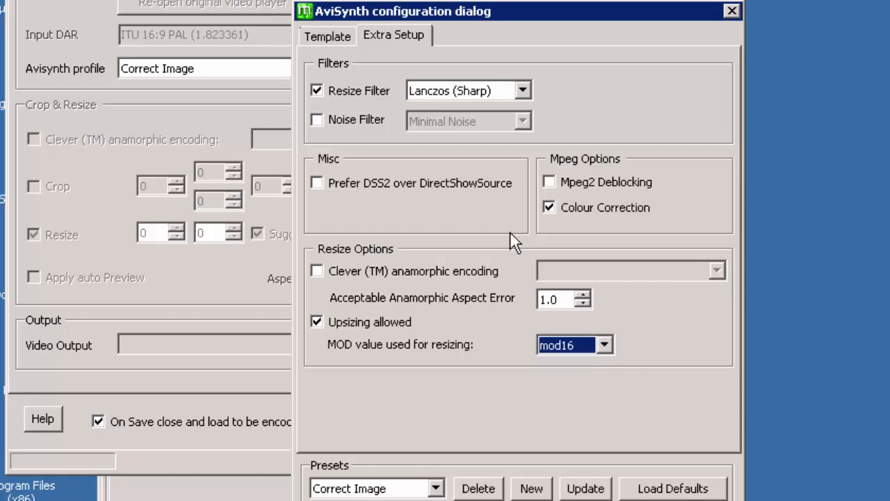
Step: Select the ConvertToRGB24(matrix="rec709") line in the profile template
click(328, 35)
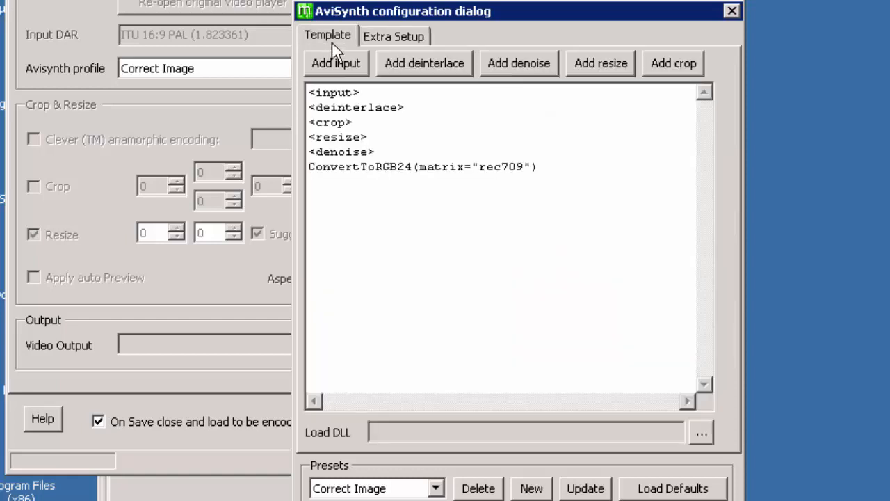
drag(540, 167, 301, 172)
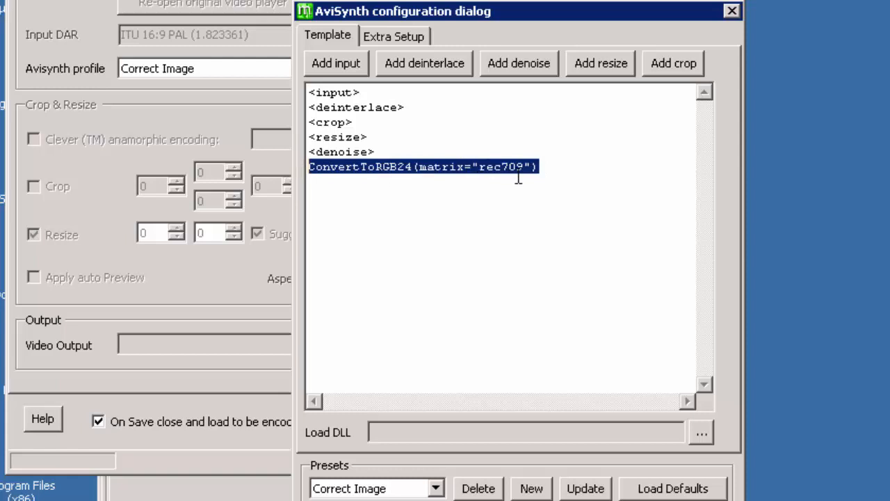
click(568, 173)
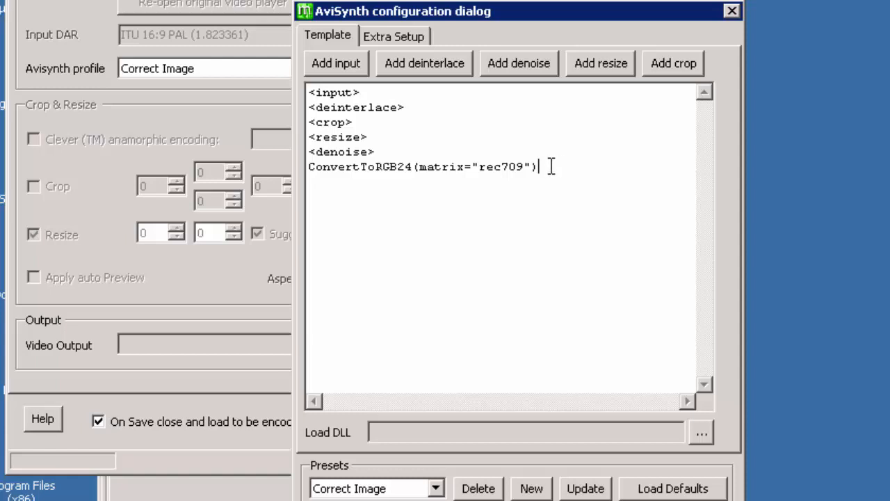
drag(543, 166, 308, 167)
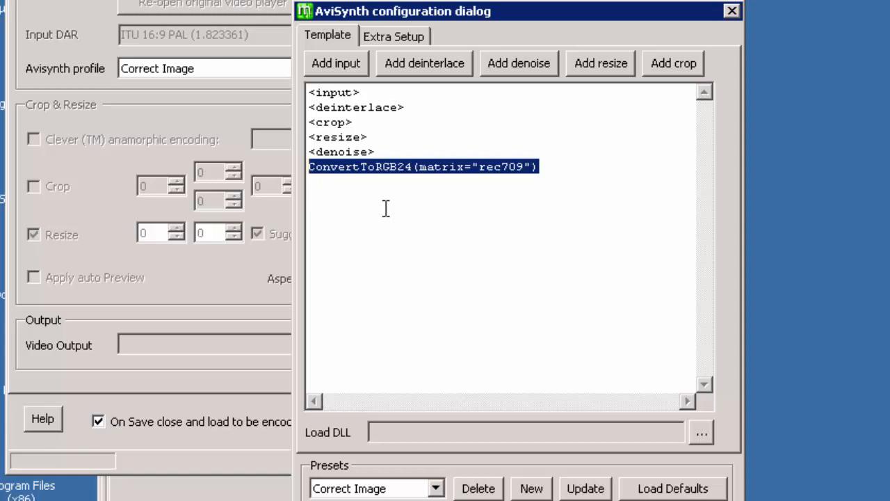
Step: Close the AviSynth configuration and script creator without creating a new preset
click(530, 489)
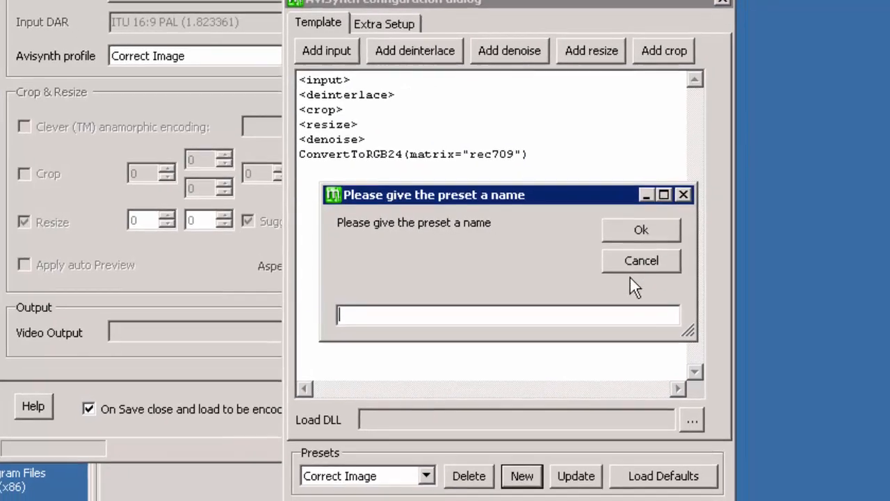
click(633, 265)
click(614, 475)
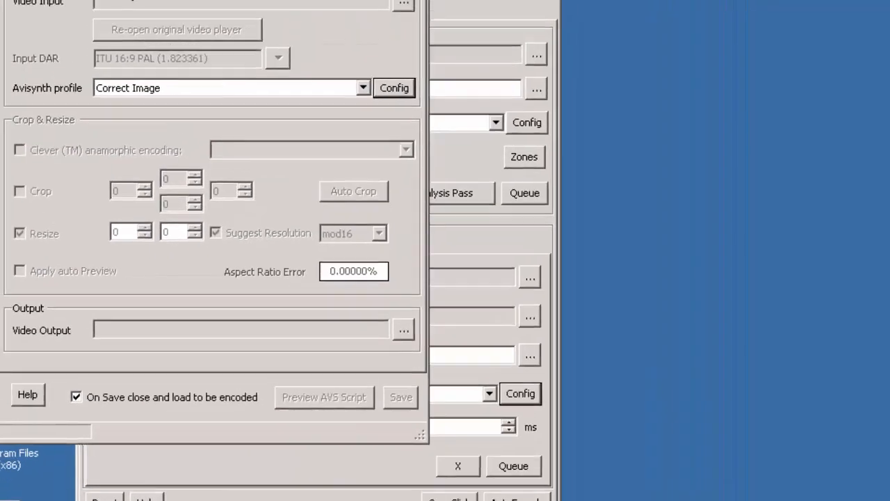
click(398, 4)
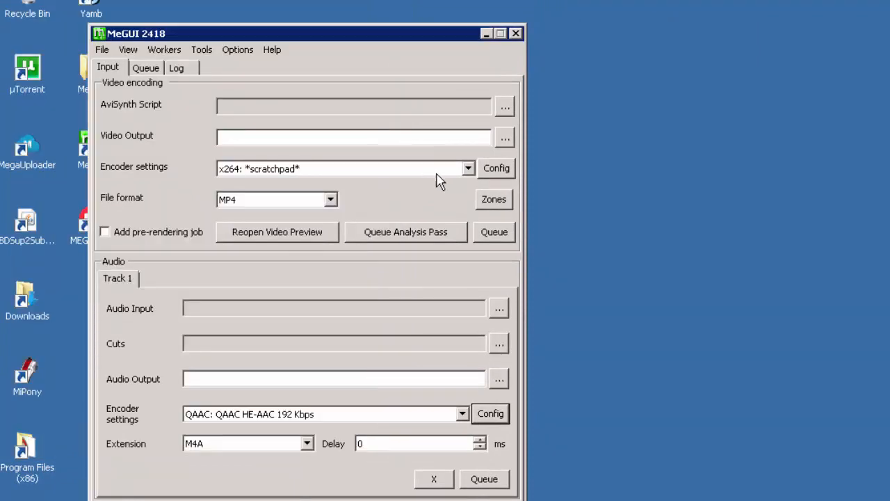
Step: Open the x264 configuration and try the Slower and Very Slow presets before returning the preset to Medium
click(499, 170)
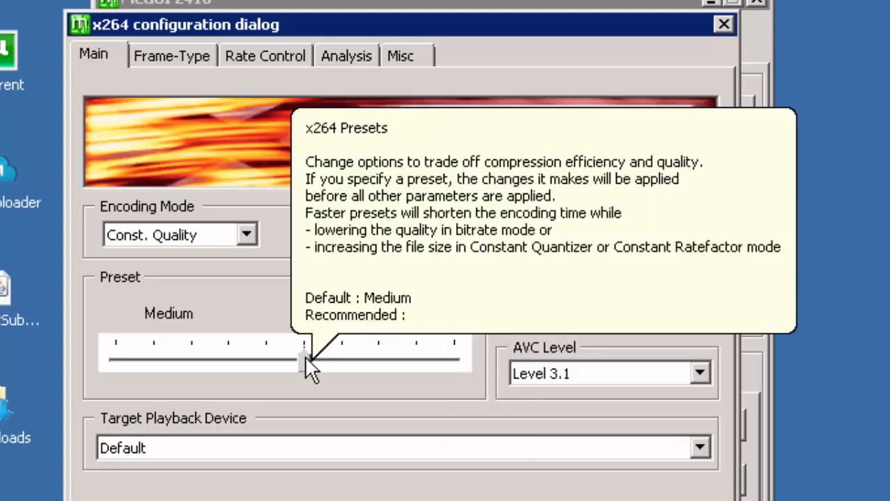
click(346, 358)
click(364, 359)
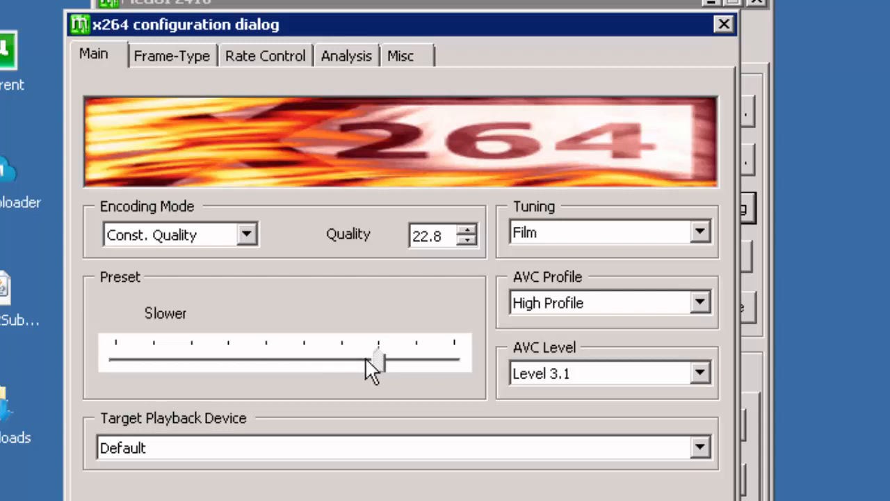
click(353, 357)
click(373, 355)
click(337, 359)
click(375, 358)
click(410, 359)
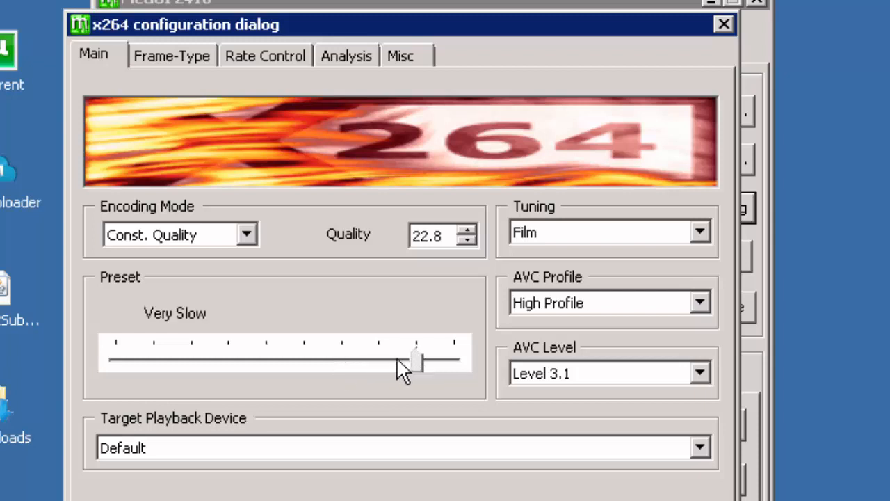
click(397, 359)
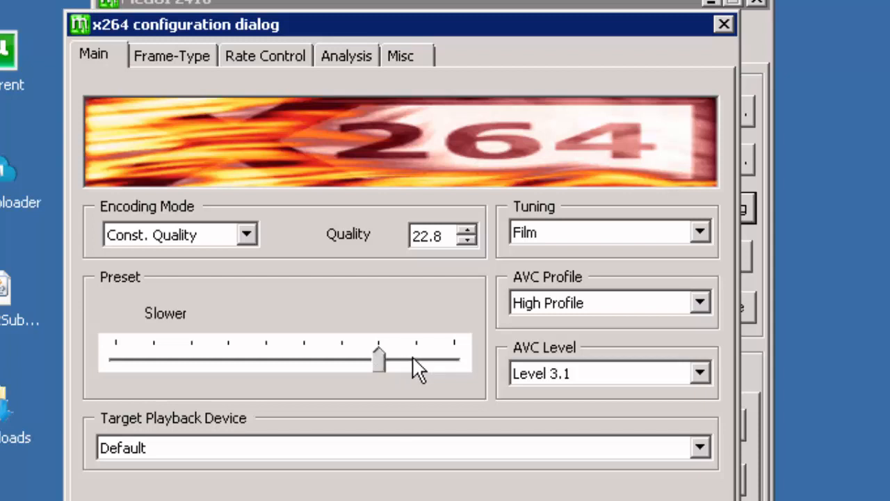
click(414, 357)
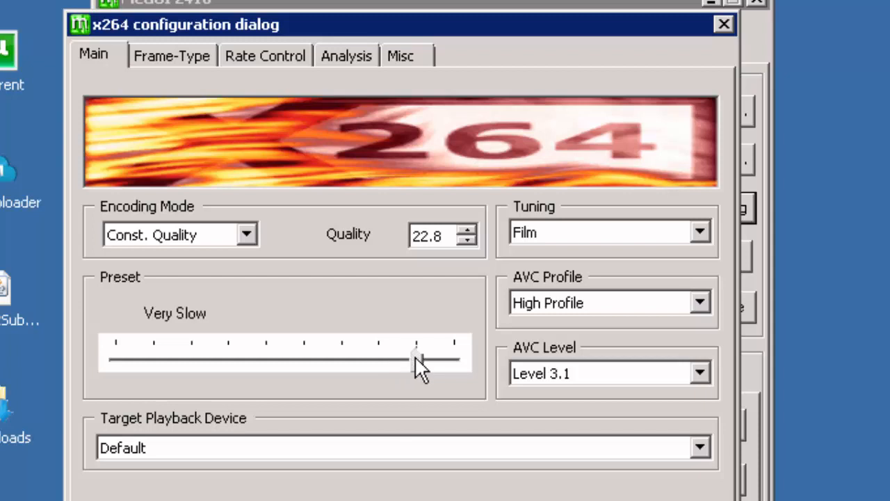
click(388, 358)
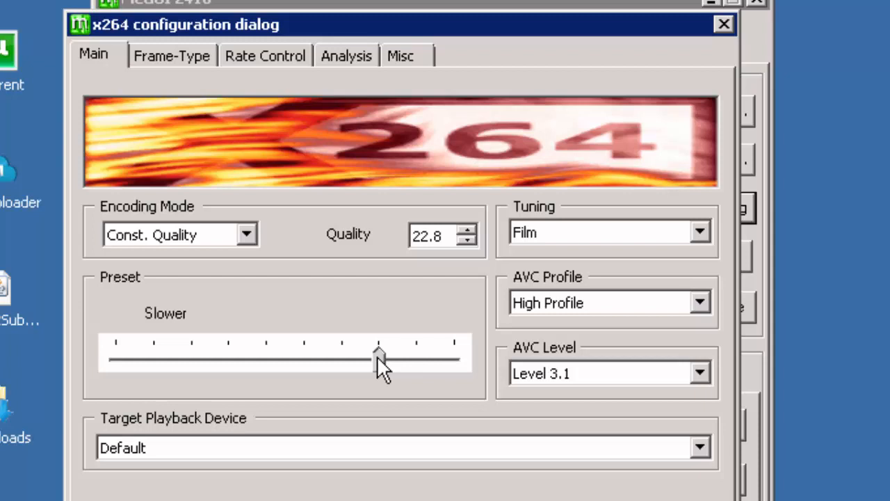
click(331, 358)
click(299, 357)
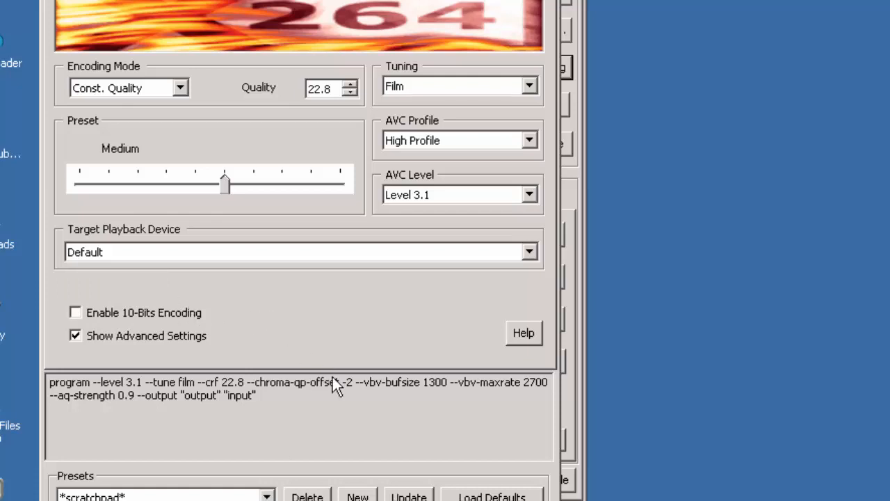
Step: Save the x264 settings as a new preset named Movie CRF 23 and keep the AVC profile at High Profile
click(357, 496)
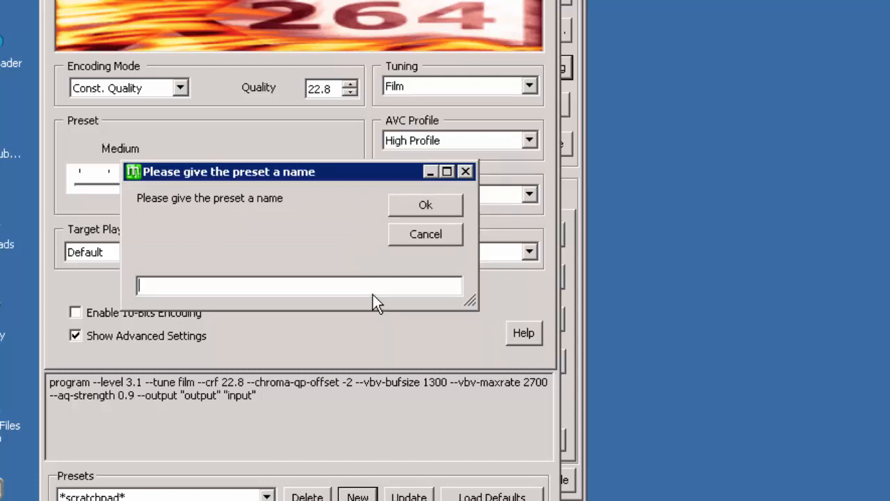
text(Movie CRF 23)
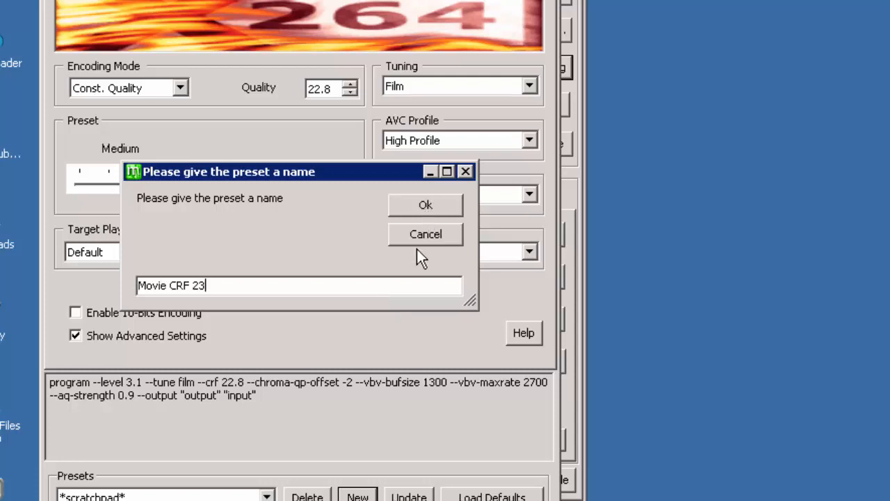
key(Return)
click(530, 141)
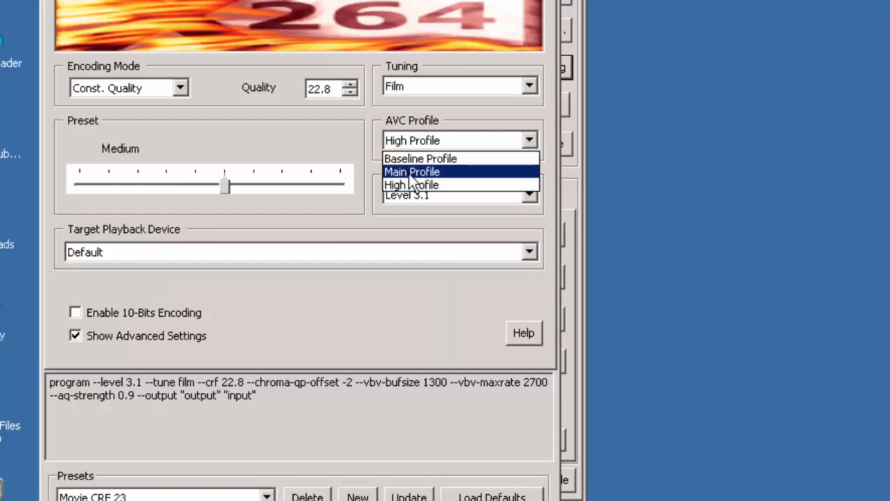
click(530, 143)
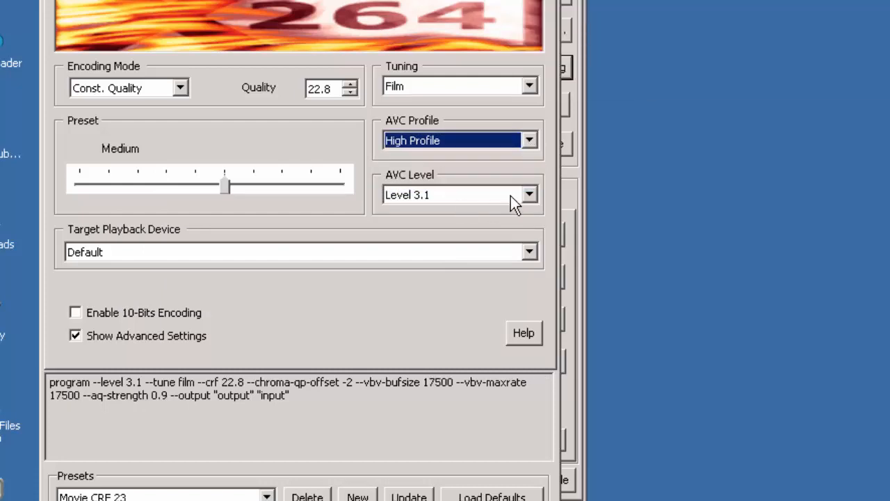
Step: Set the AVC level to Level 3.1 and confirm, updating the Movie CRF 23 preset
click(530, 196)
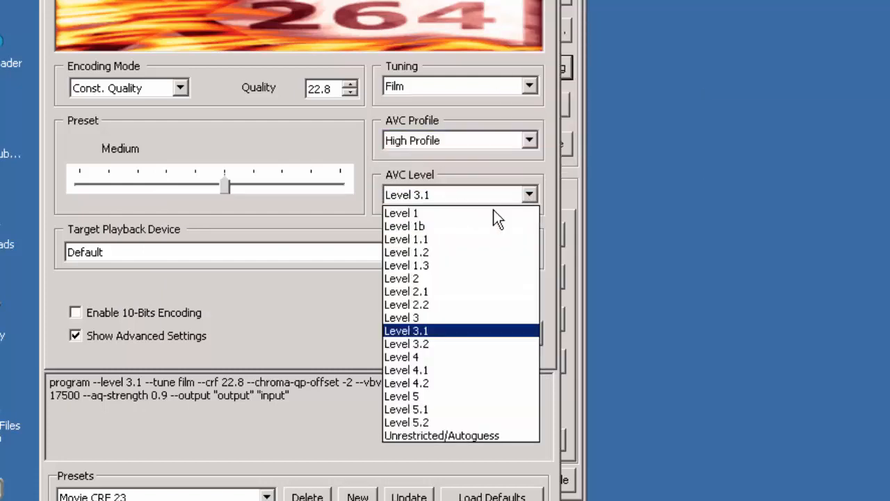
click(499, 198)
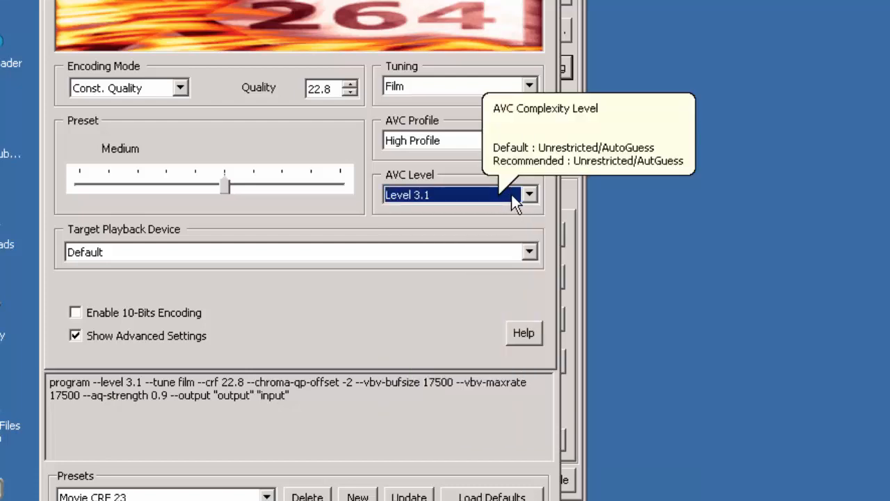
click(529, 195)
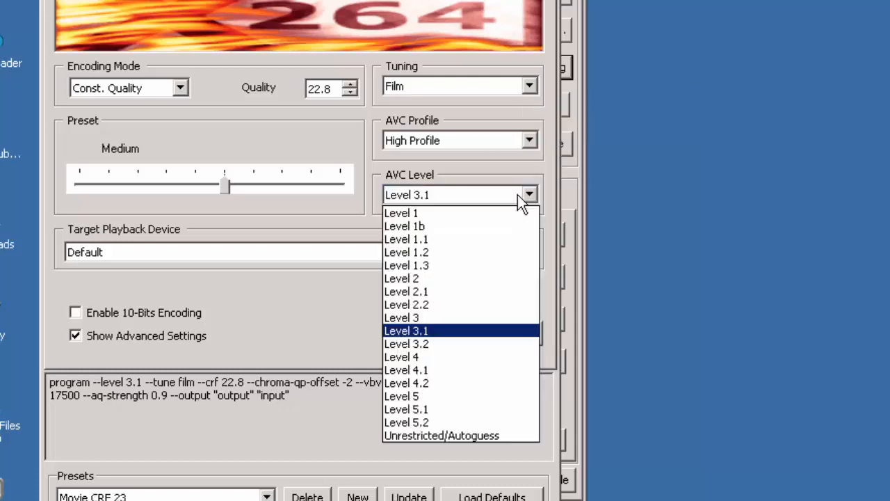
click(429, 333)
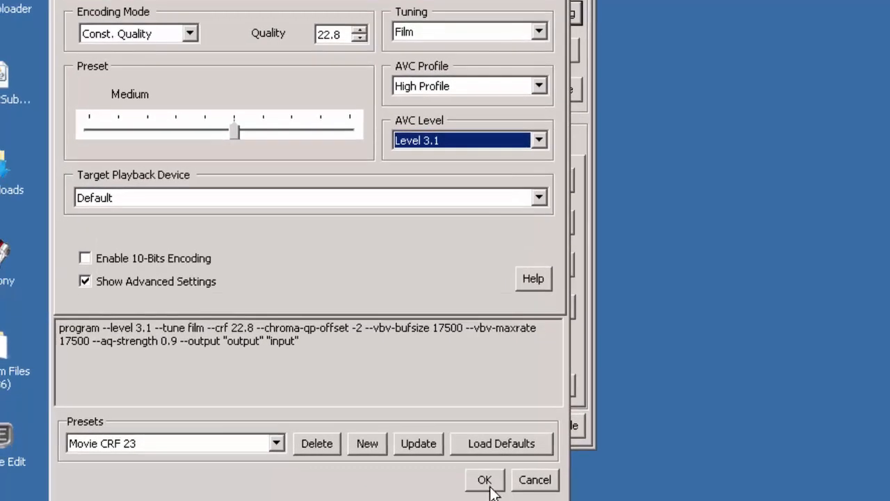
click(490, 479)
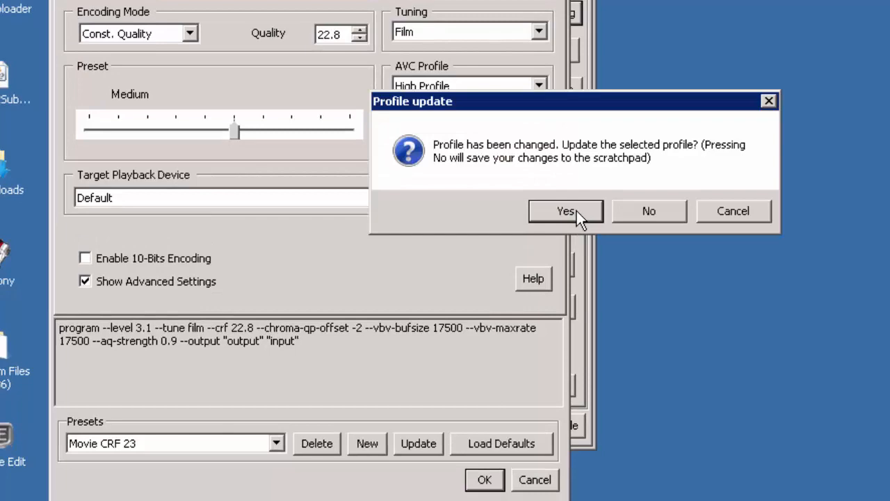
click(576, 206)
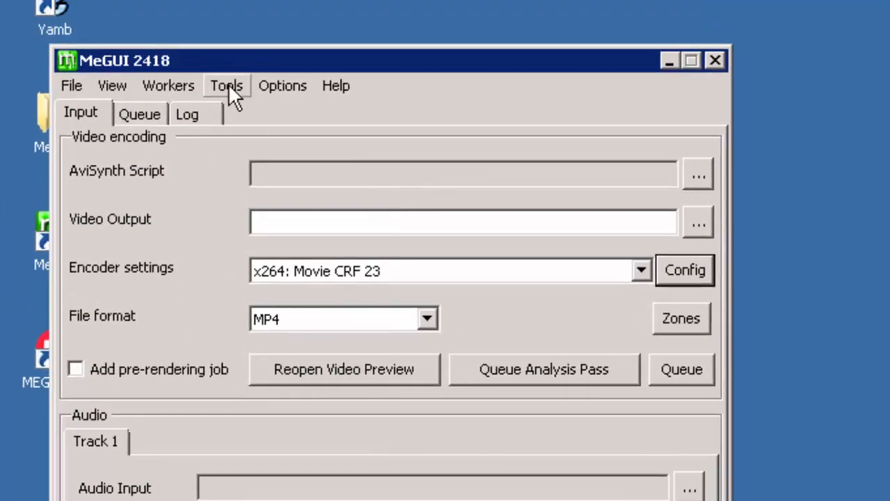
Step: Open the One Click Encoder and its OneClick profile configuration, dismissing the AviSynth profile warnings
click(229, 86)
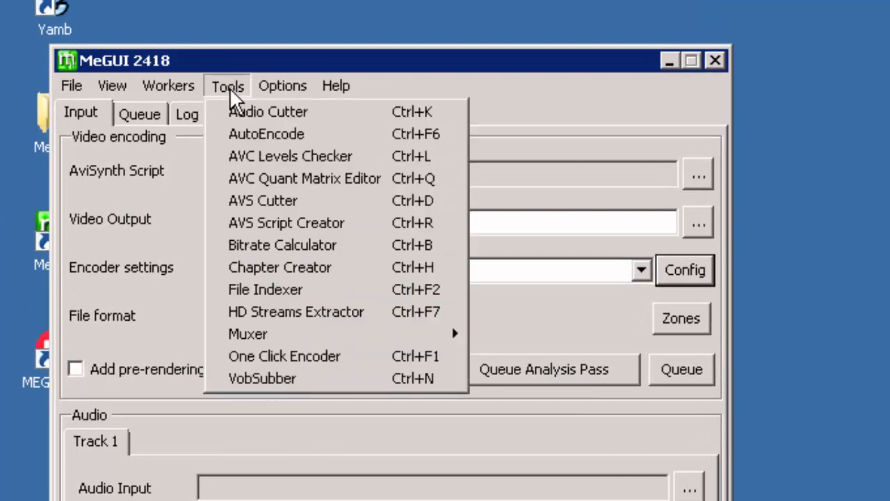
click(284, 356)
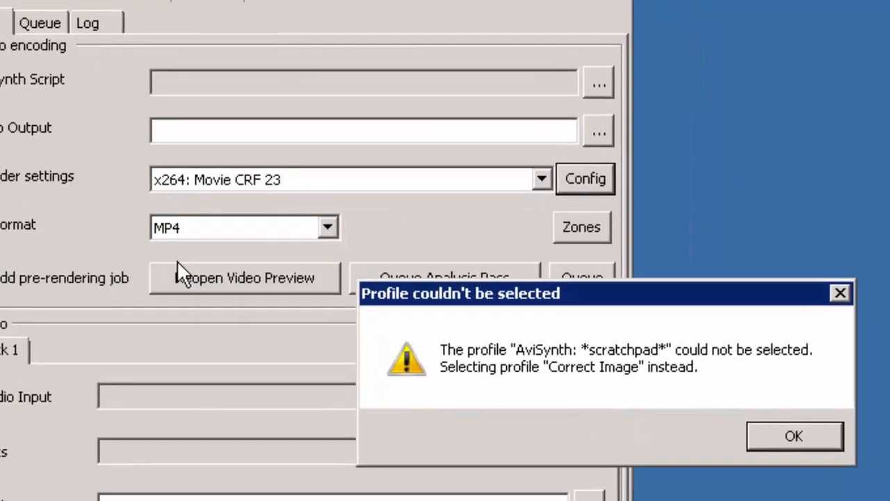
click(727, 431)
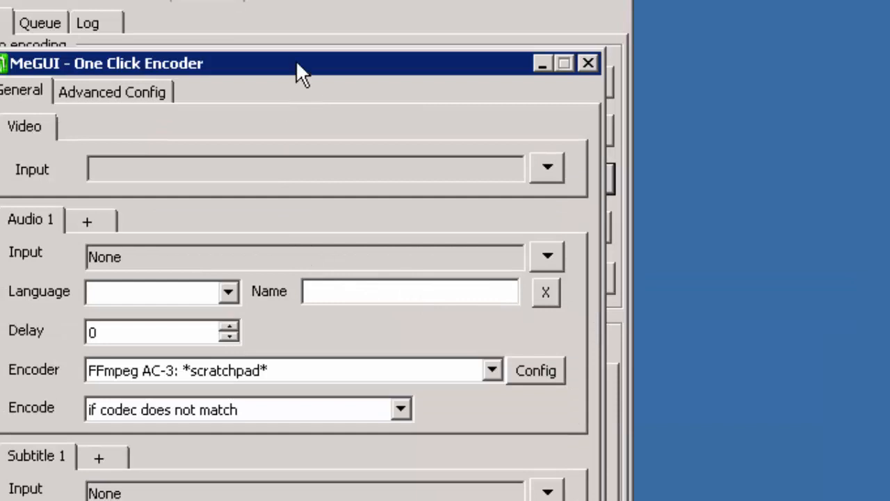
drag(296, 62, 300, 0)
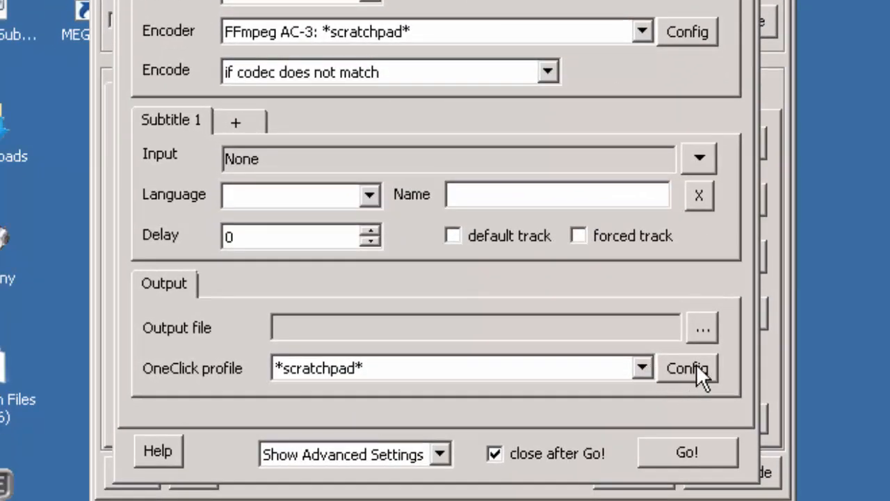
click(696, 365)
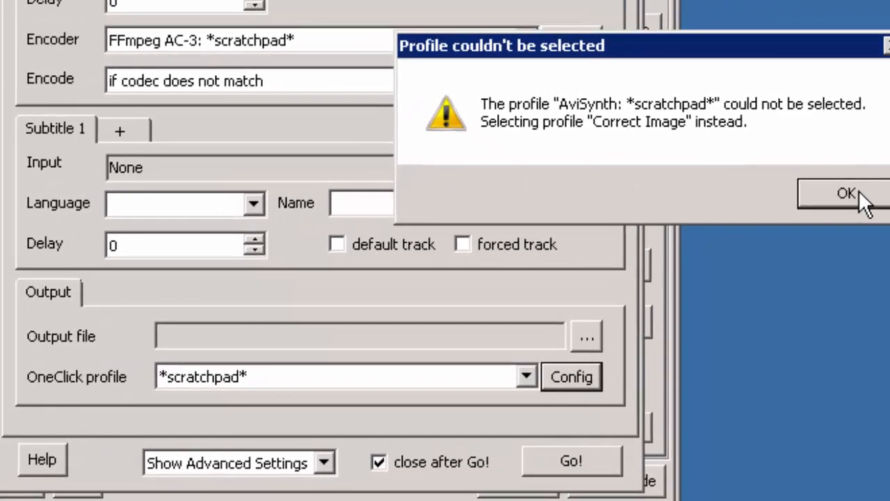
click(854, 192)
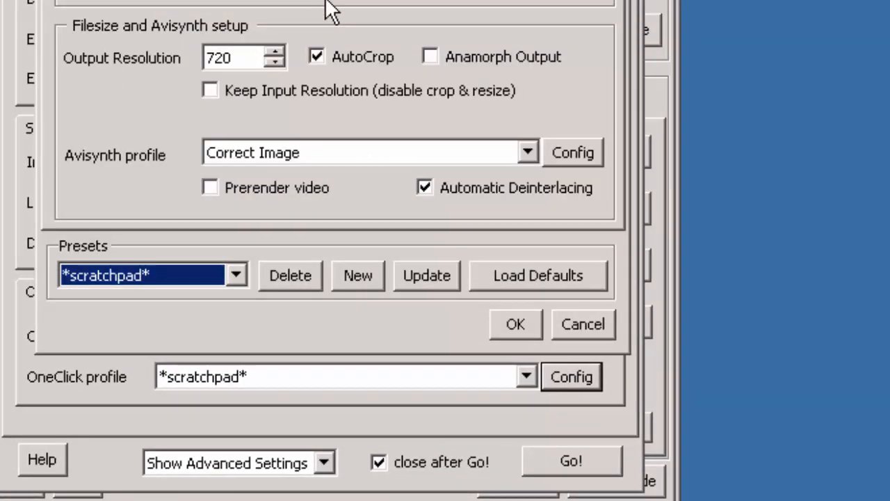
Step: Keep the Correct Image AviSynth profile and set the output resolution to 1280 with Keep Input Resolution unchecked
click(525, 154)
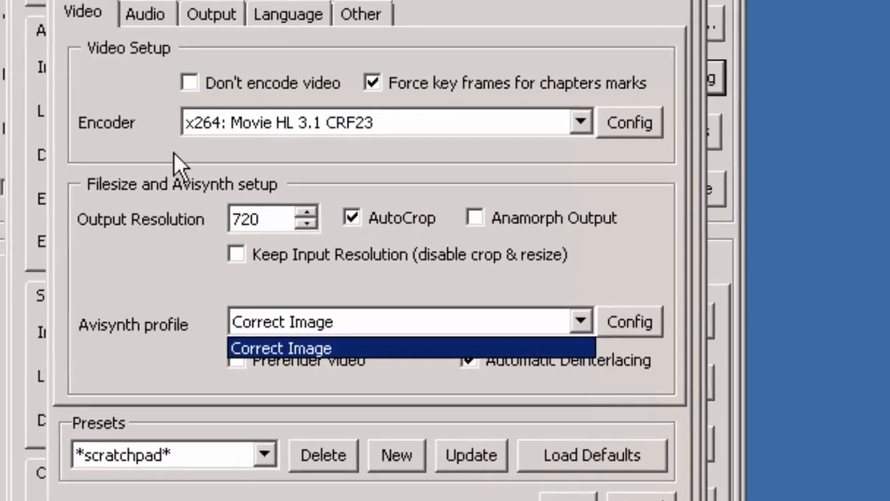
click(135, 30)
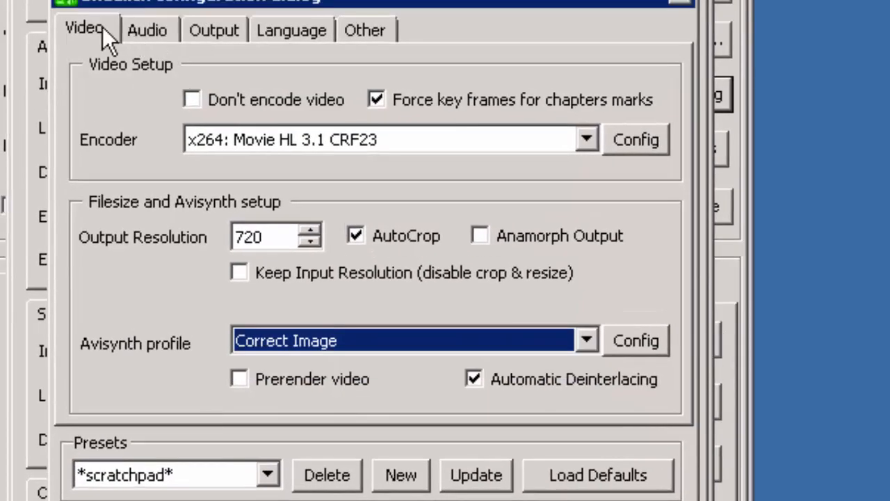
click(356, 233)
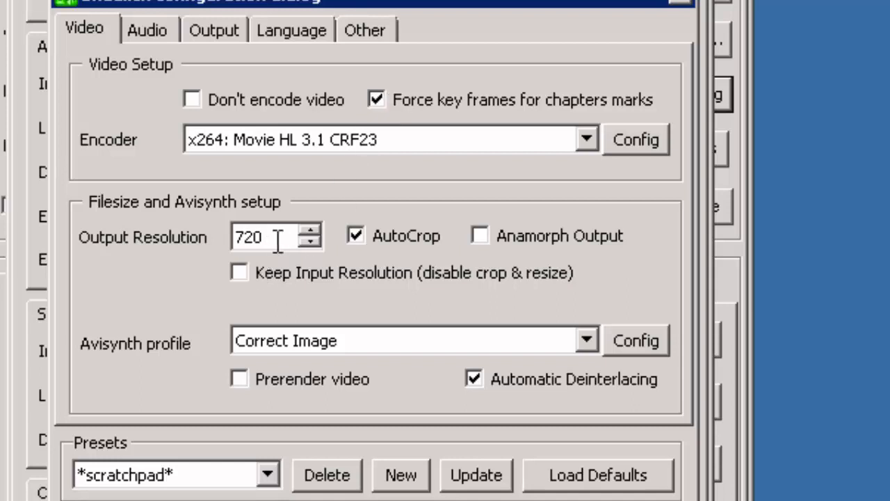
drag(278, 241, 139, 234)
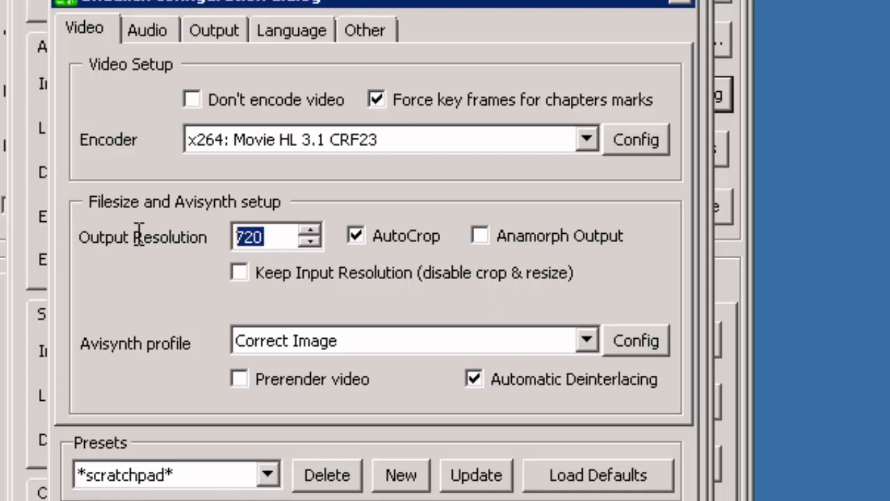
text(1280)
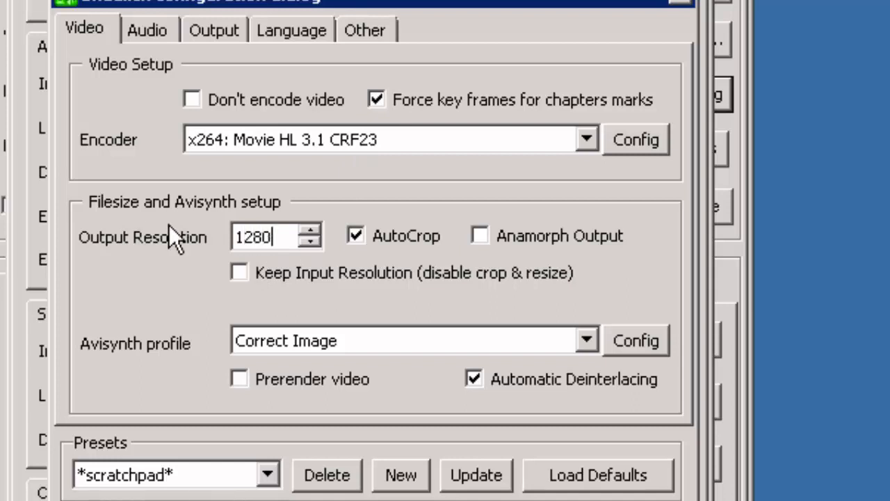
double_click(229, 237)
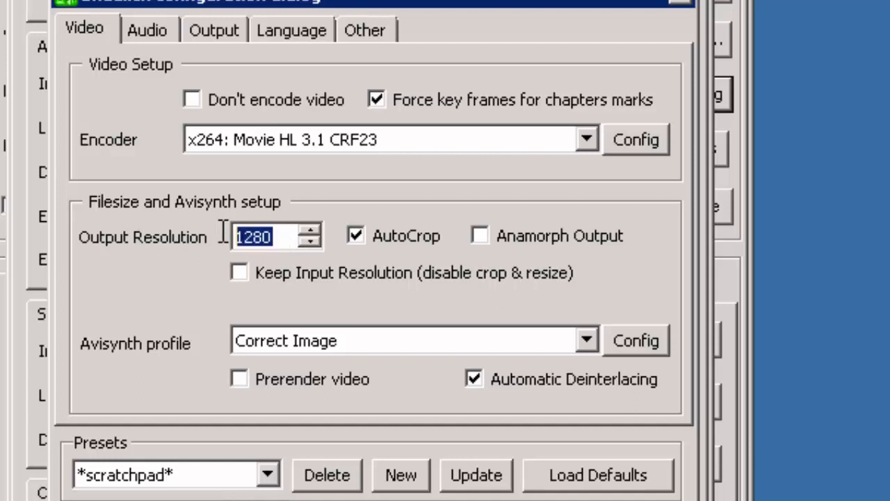
click(281, 239)
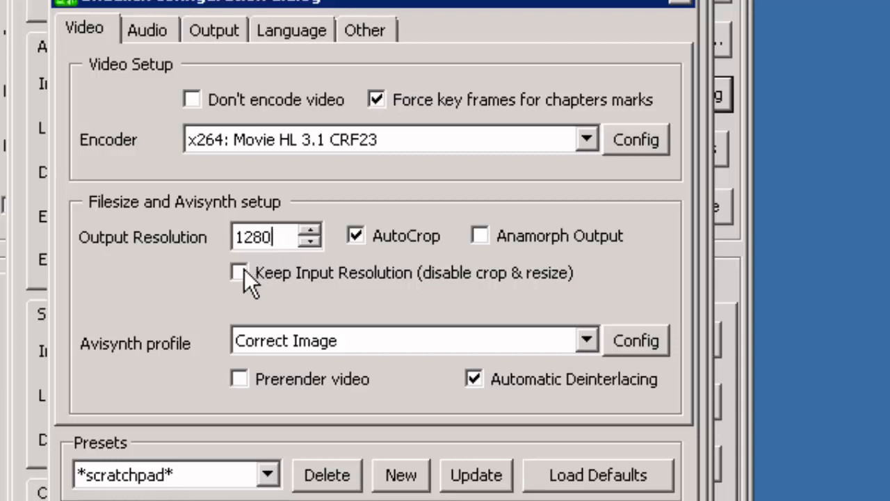
click(314, 282)
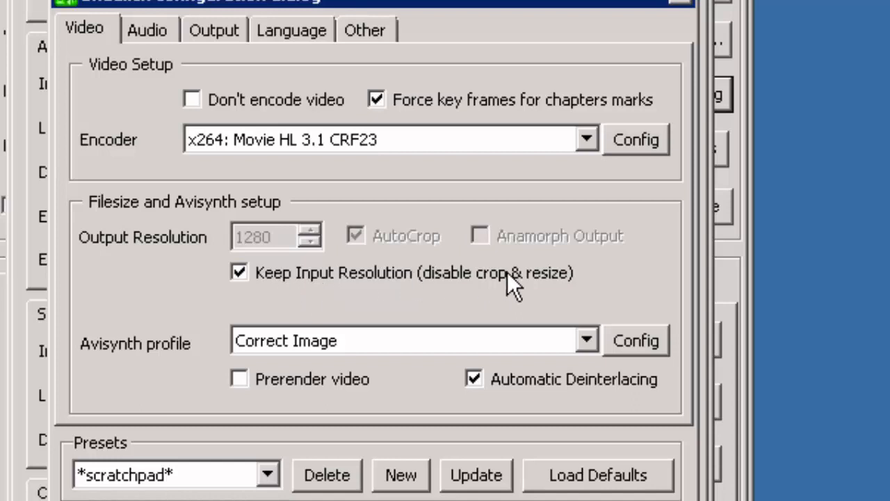
click(245, 270)
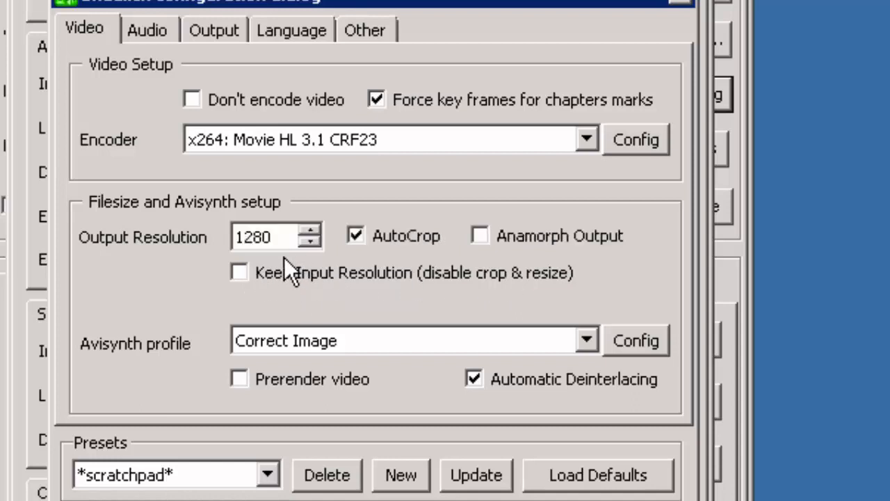
Step: Set the default audio encoder to QAAC: QAAC HE-AAC 192 Kbps, keeping only the first track used
click(149, 30)
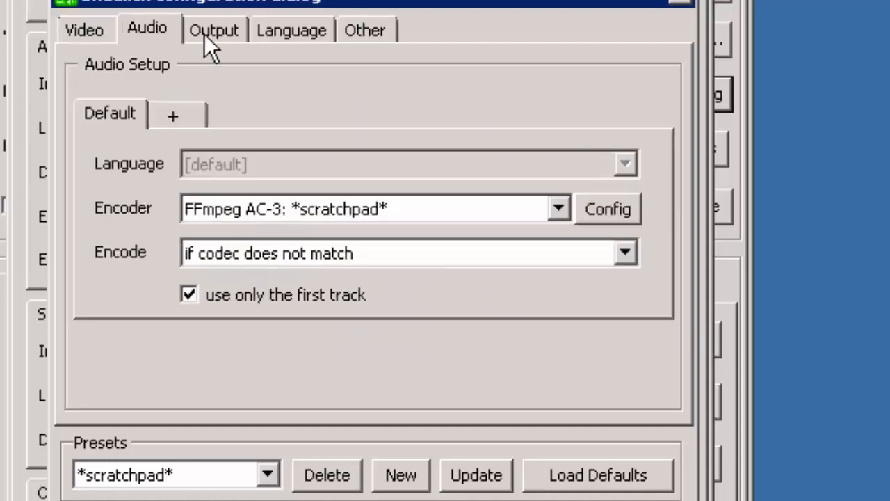
click(562, 208)
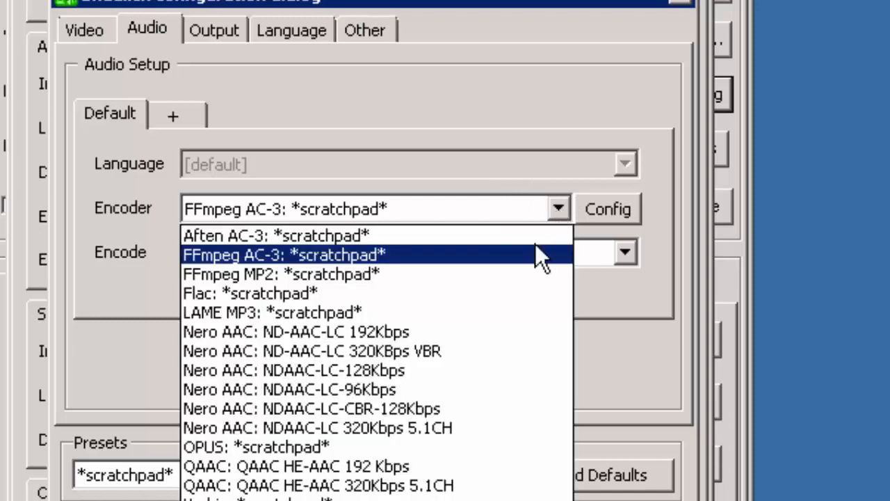
click(369, 468)
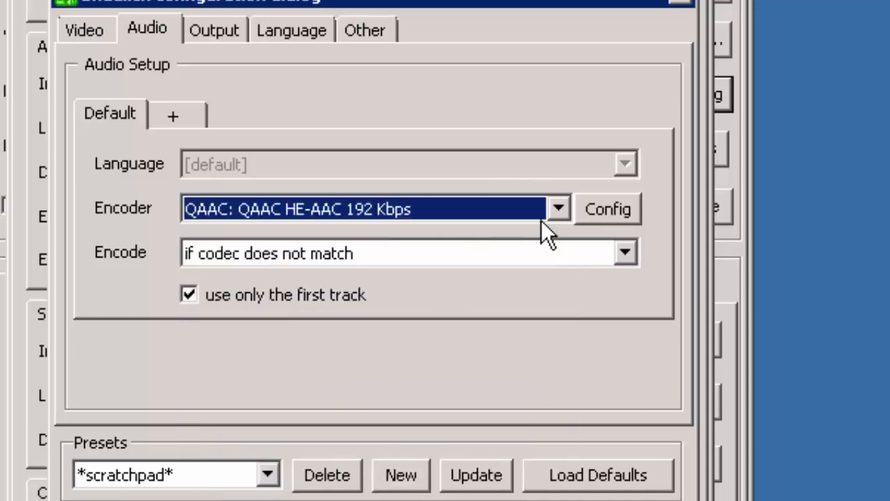
click(186, 291)
click(189, 295)
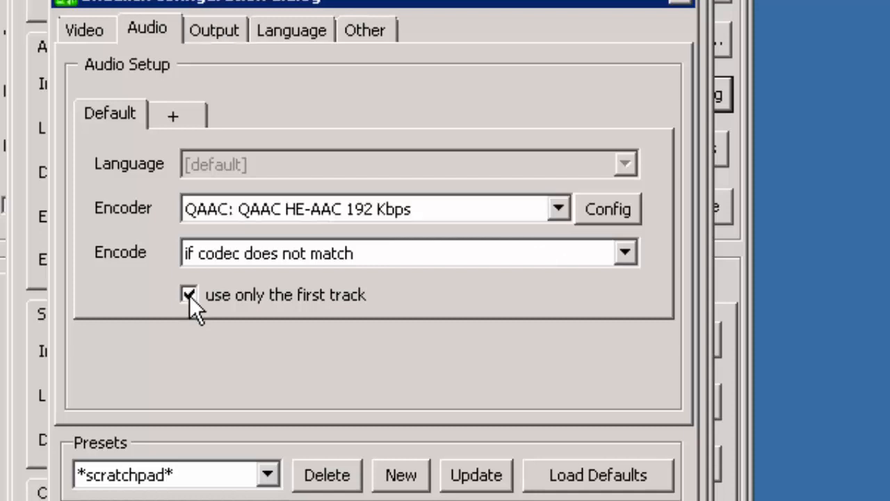
click(199, 295)
Step: Enable MP4 as an allowed output container alongside MKV
click(231, 31)
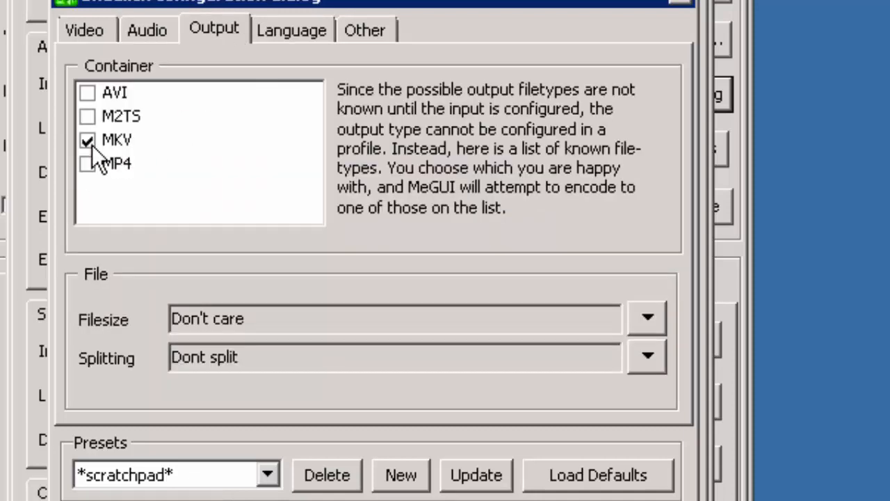
click(91, 162)
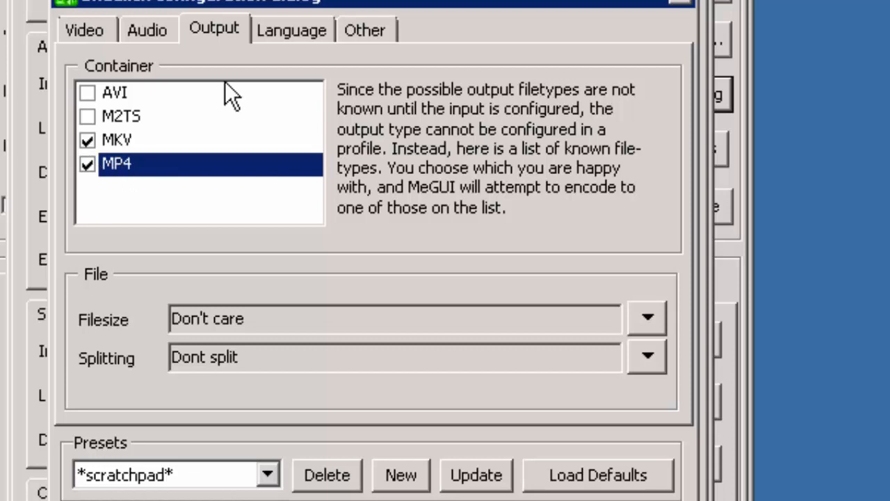
Step: Review the default audio and subtitle languages and the default directories and project name settings
click(297, 28)
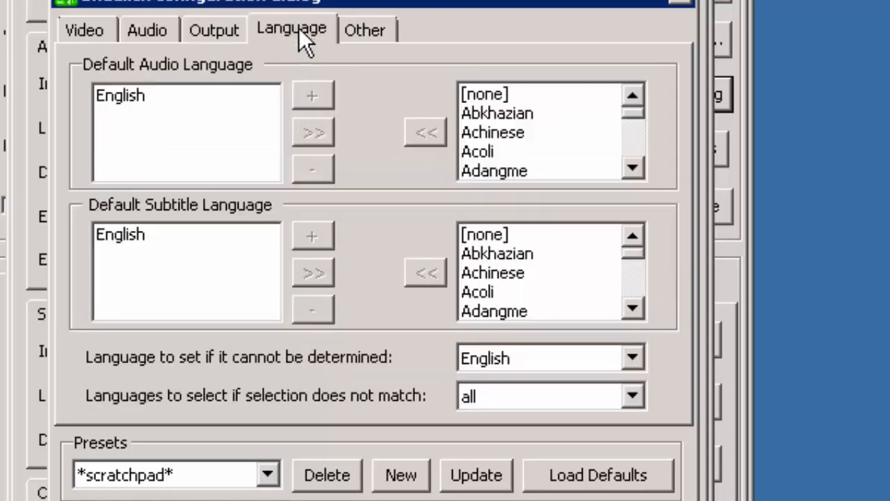
click(133, 236)
click(137, 103)
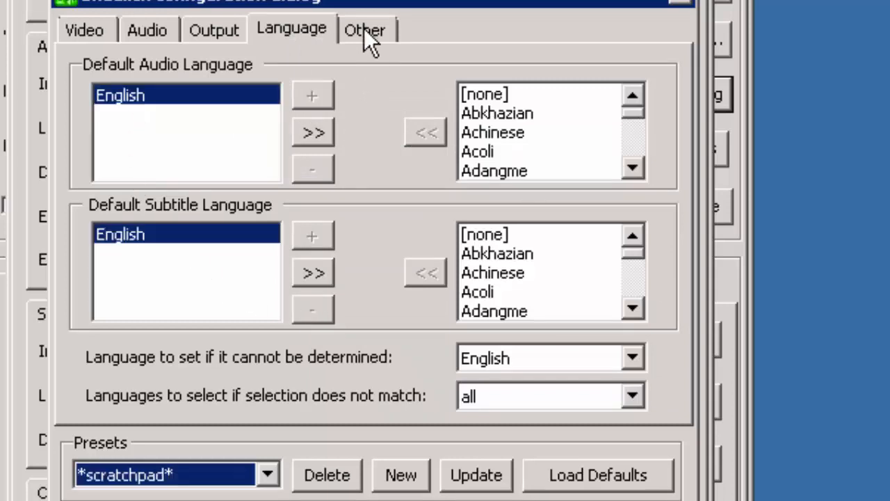
click(381, 30)
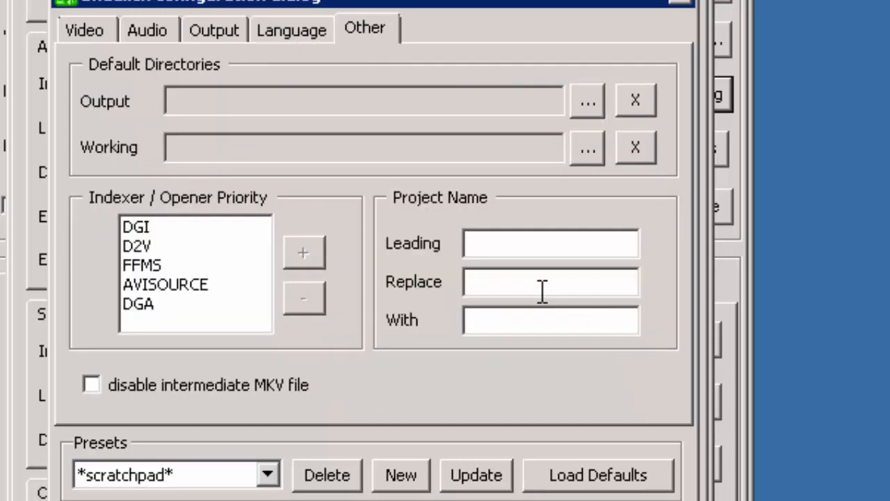
click(487, 322)
click(163, 30)
click(98, 26)
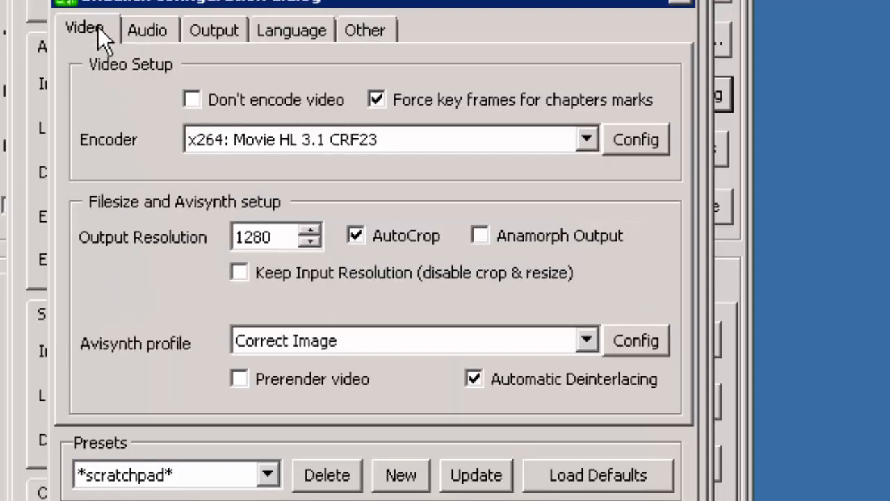
Step: Set the one-click video encoder to x264: Movie CRF 23
click(588, 143)
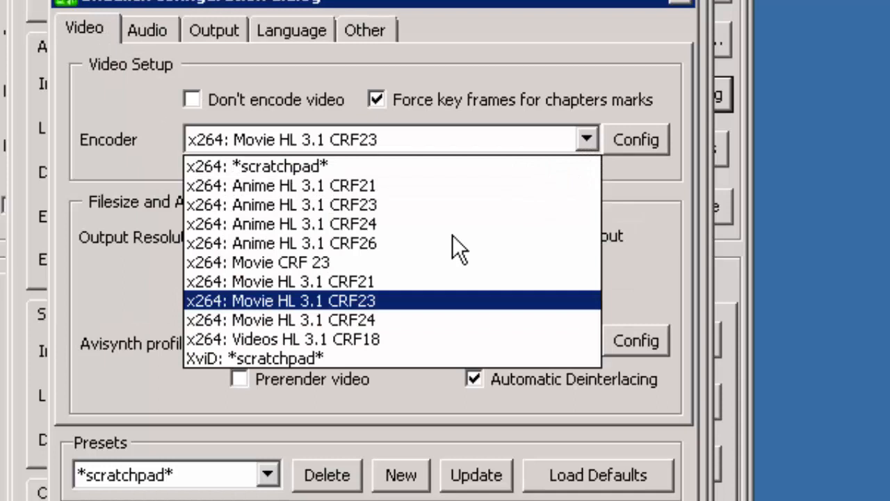
click(338, 300)
click(587, 139)
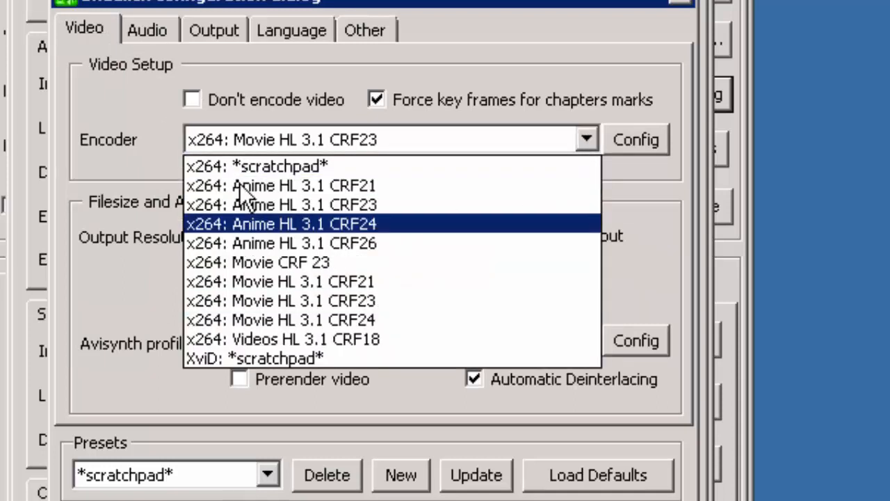
click(319, 261)
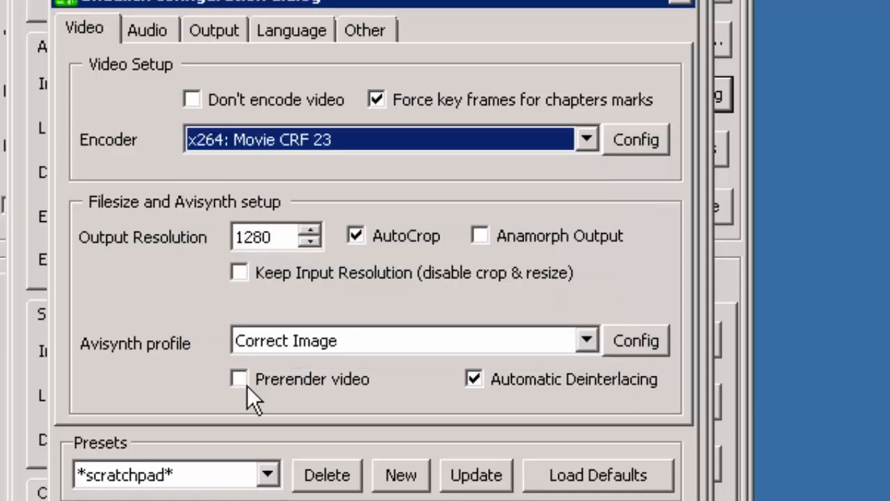
Step: Save the one-click configuration as a new preset named "Movie 720p" and select it as the OneClick profile
click(402, 476)
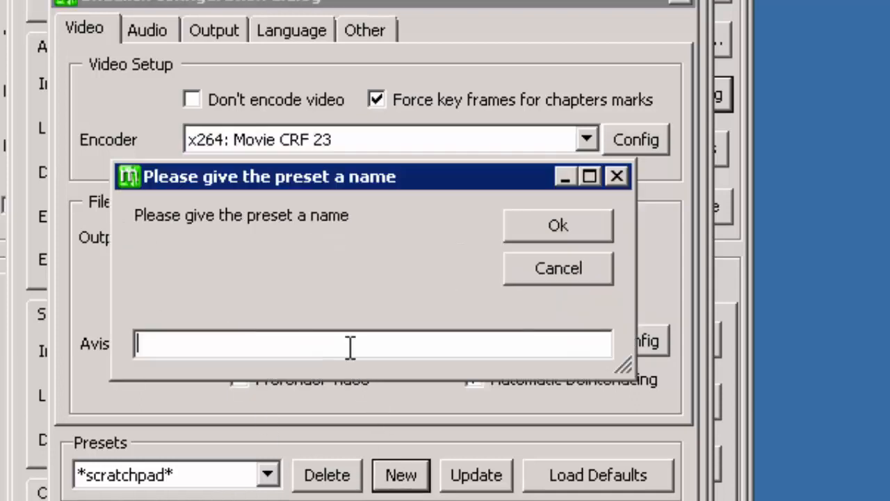
text(Movie 720p)
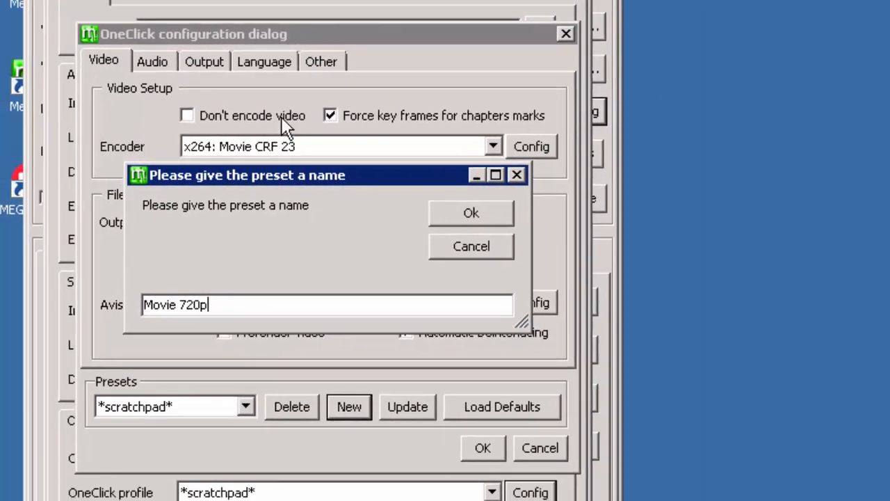
key(Return)
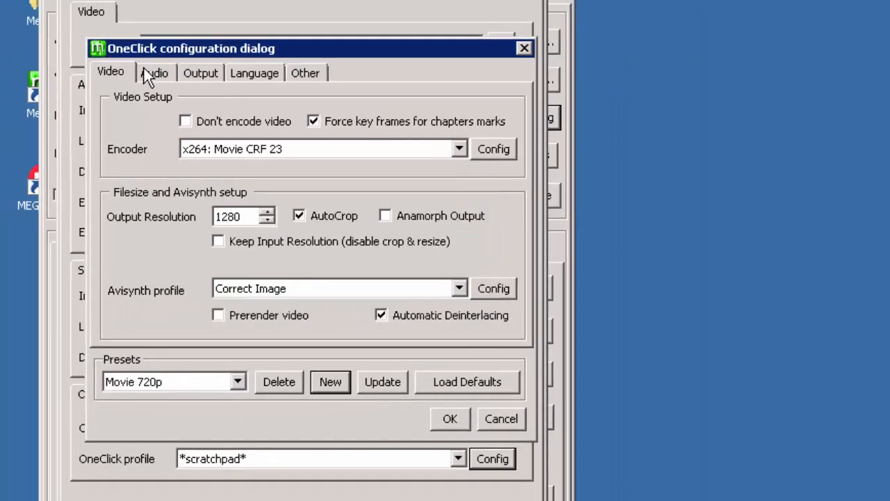
click(450, 419)
click(458, 458)
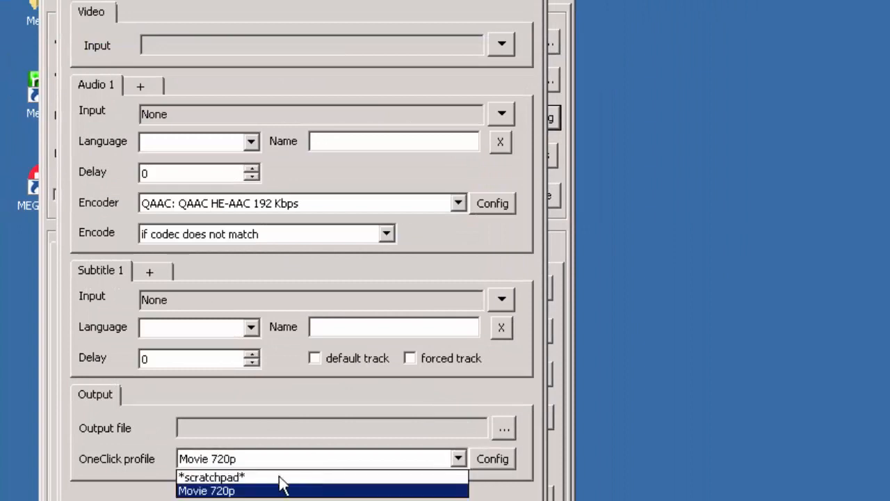
click(215, 491)
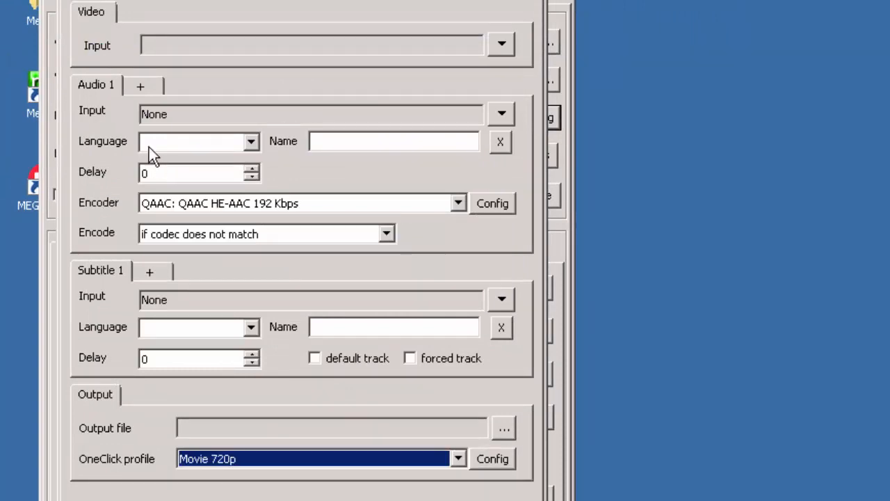
Step: Review the audio encoder list and Avisynth profile in the advanced settings, and set the container format to MP4
click(354, 202)
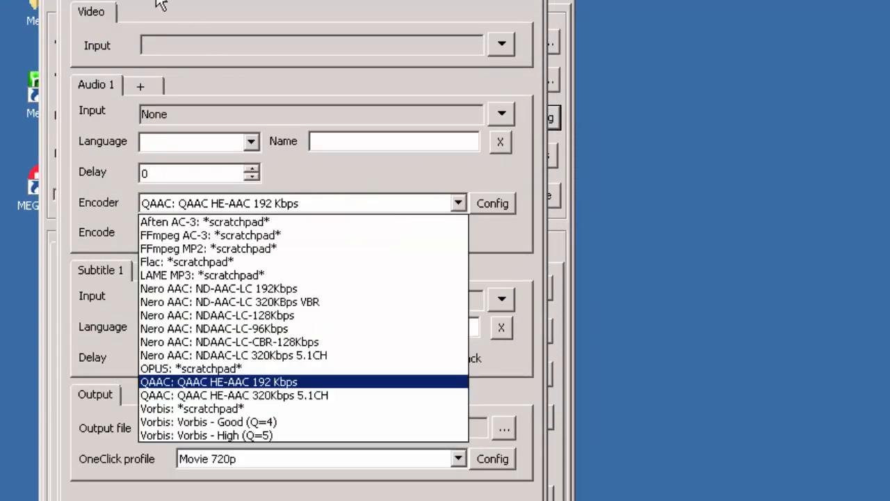
click(158, 1)
click(170, 3)
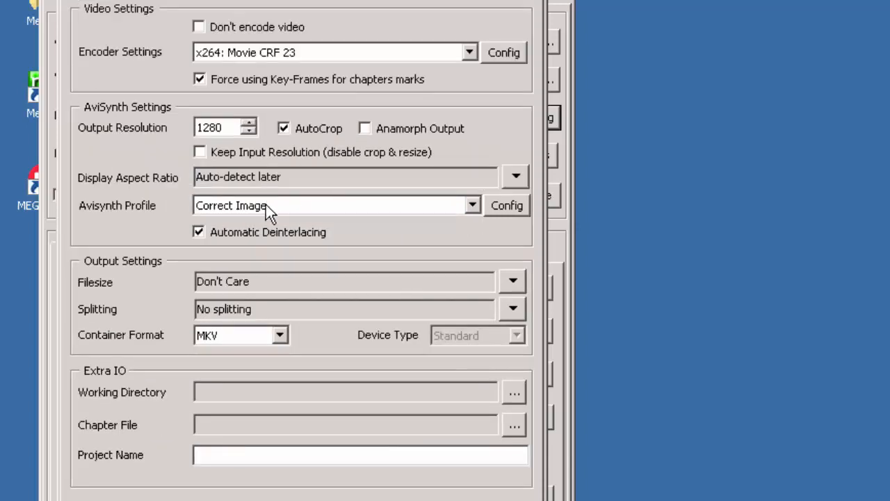
click(267, 207)
click(240, 207)
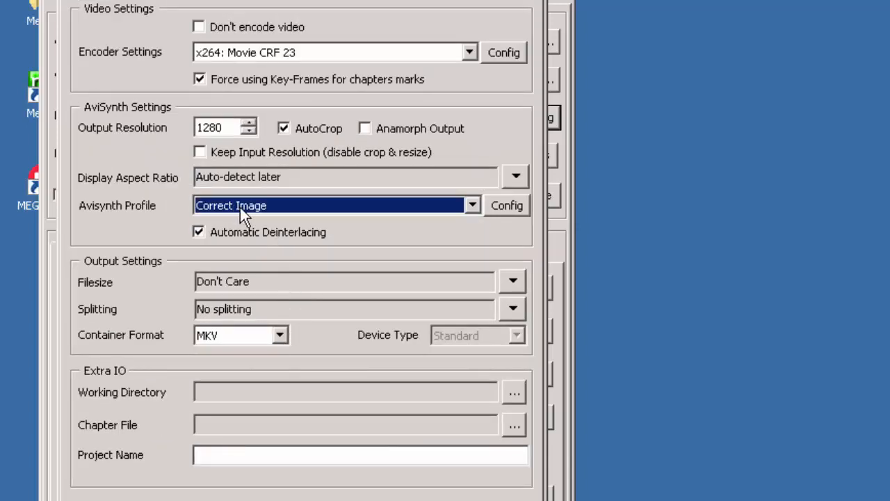
click(277, 336)
click(209, 366)
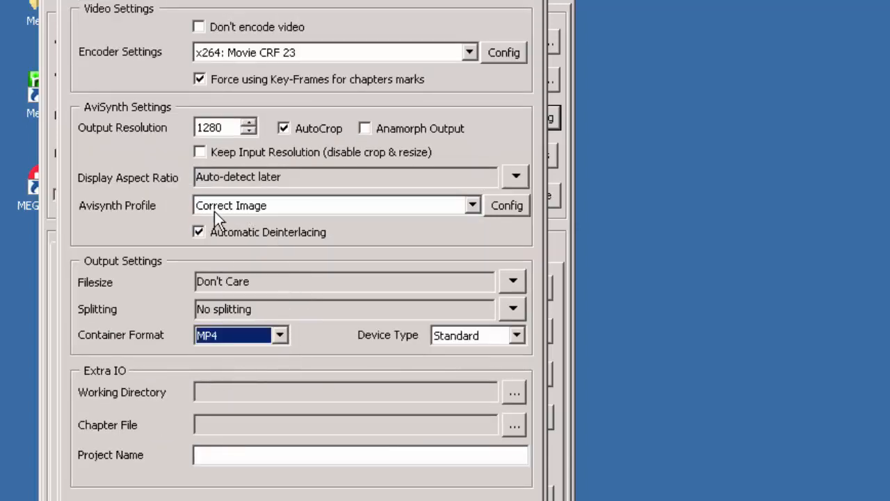
click(96, 2)
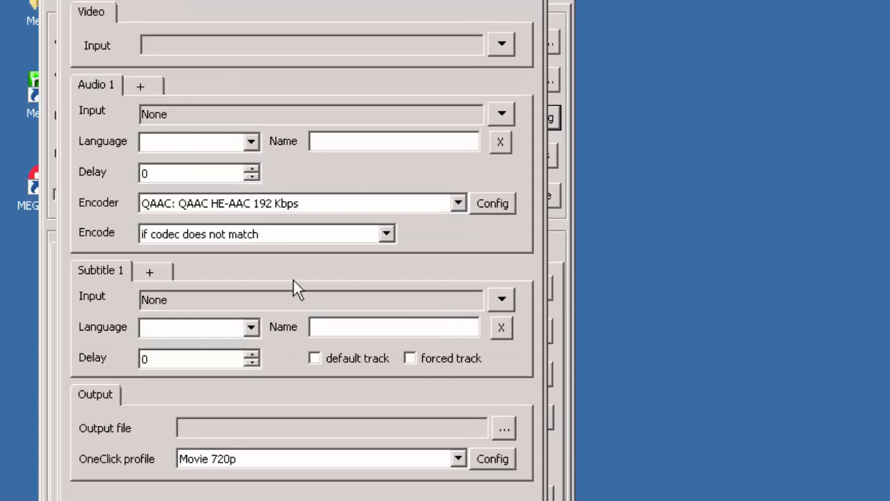
Step: Open the Movie 720p profile configuration and check its allowed output containers, MKV and MP4
click(497, 460)
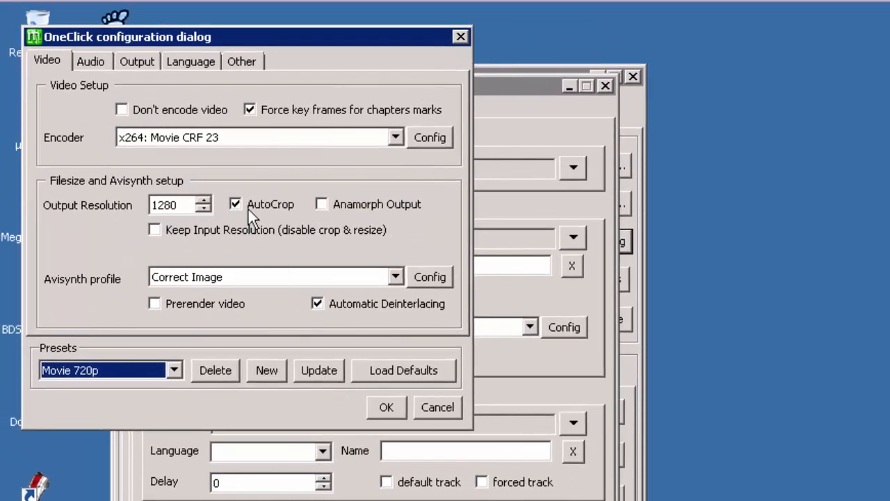
click(154, 60)
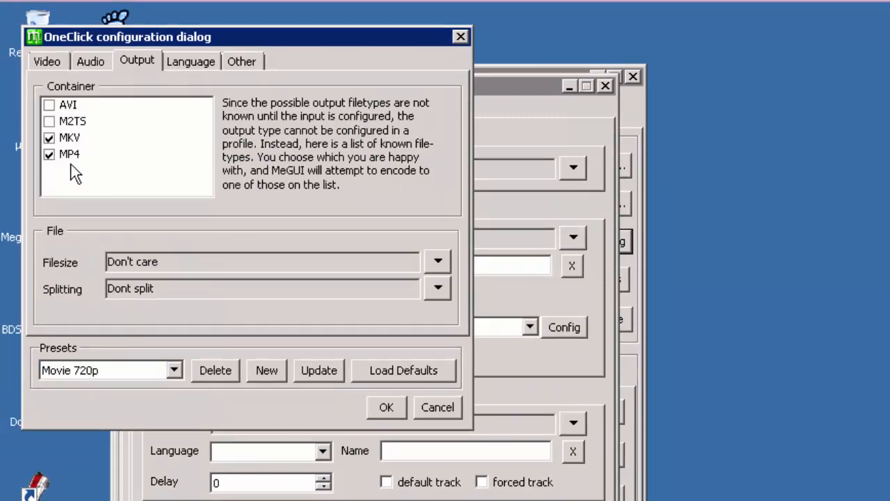
click(47, 145)
click(49, 153)
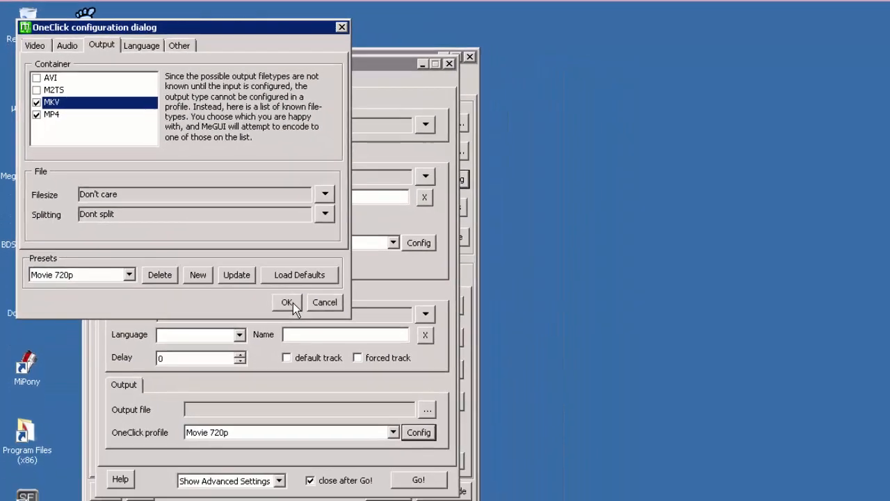
click(386, 407)
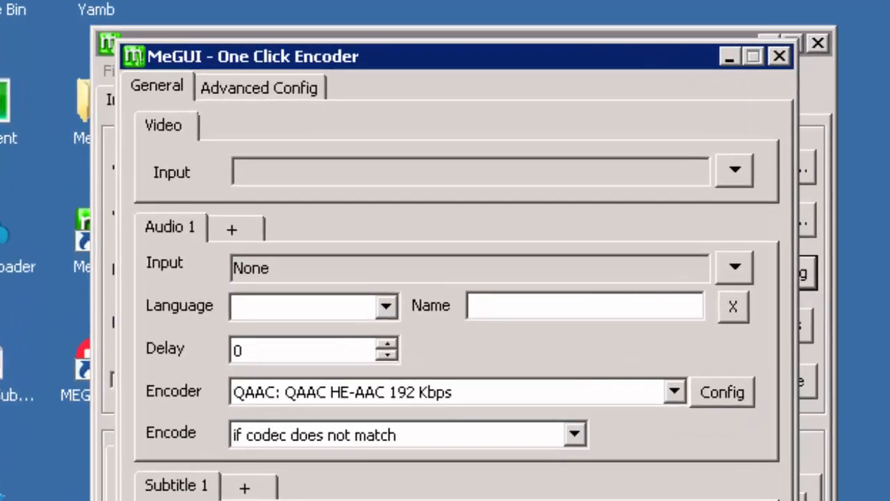
Step: Close and reopen the One Click Encoder, then switch the OneClick profile to *scratchpad*
click(781, 58)
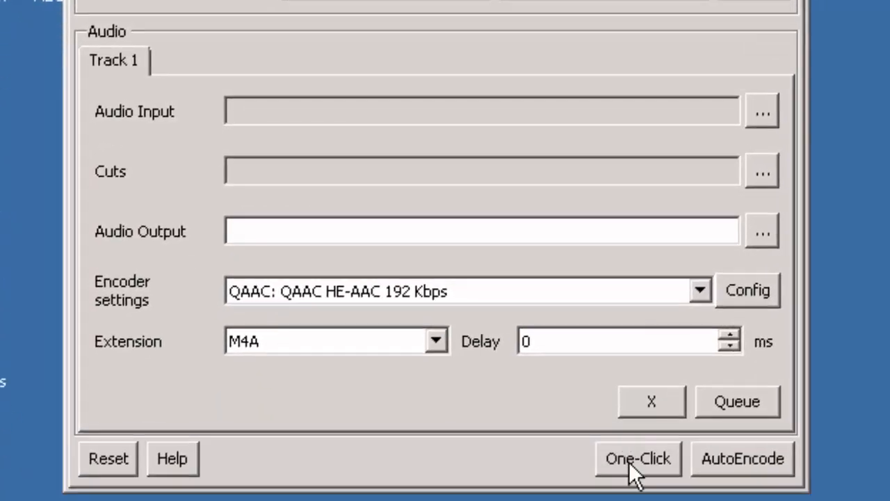
click(631, 456)
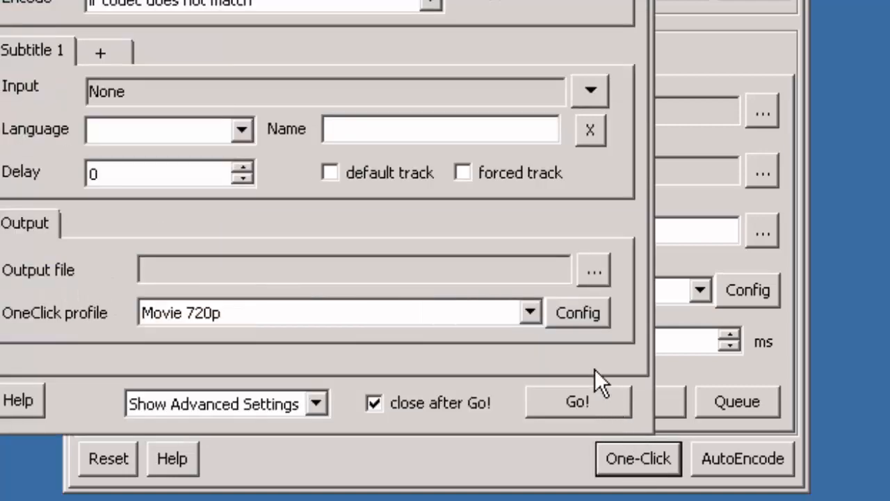
click(530, 313)
click(478, 336)
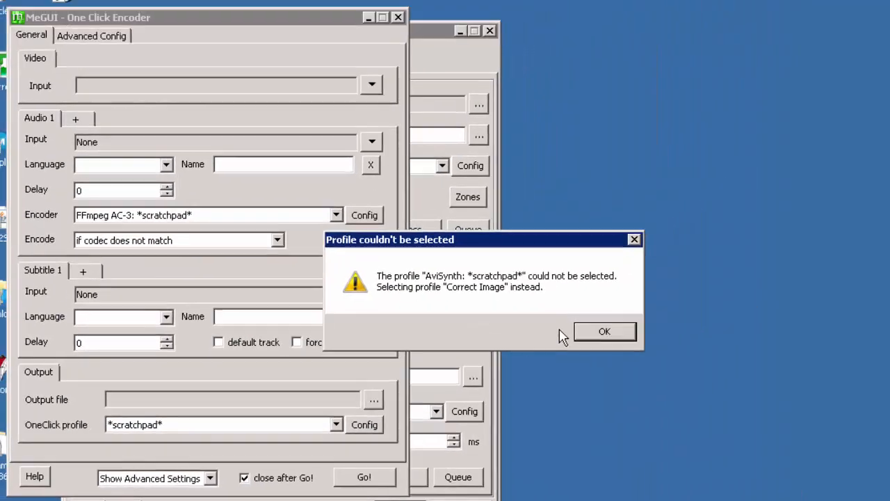